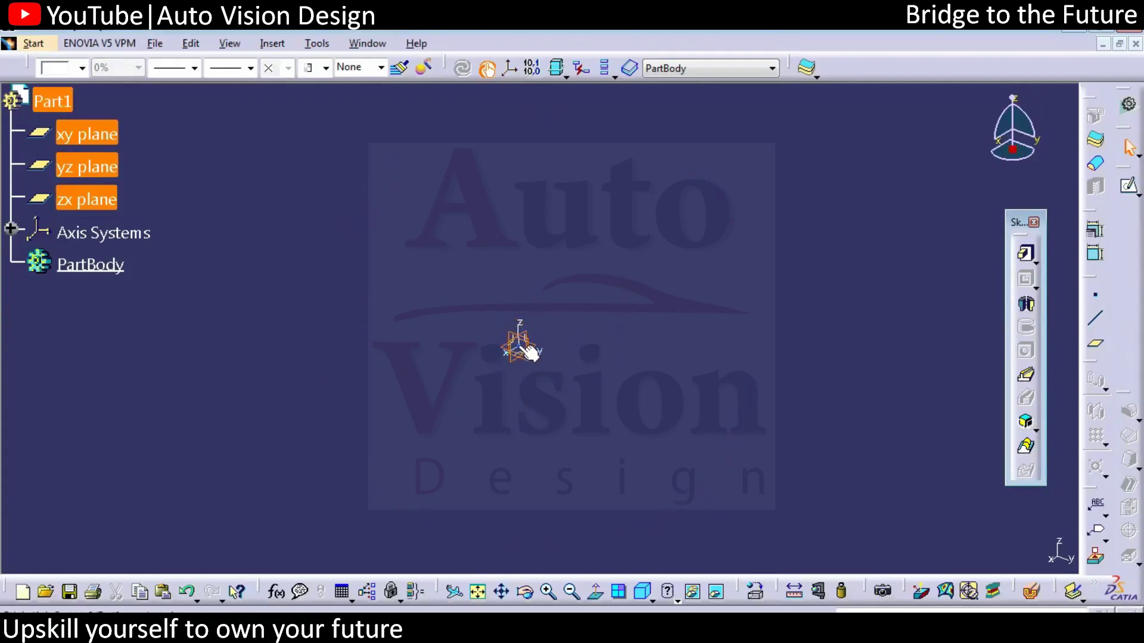
# Step: Sketch a freehand red annotation of a car's side profile with two wheels around the origin
pyautogui.click(520, 347)
pyautogui.moveTo(539, 468); pyautogui.dragTo(561, 434, button='middle')
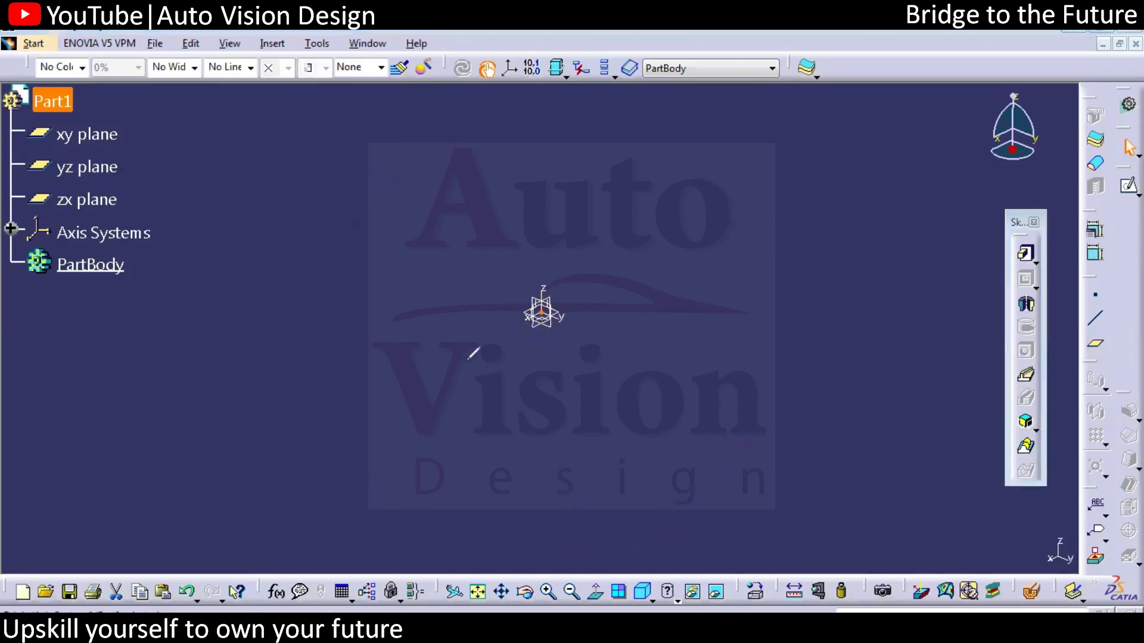
pyautogui.moveTo(484, 254)
pyautogui.mouseDown()
pyautogui.moveTo(411, 338)
pyautogui.moveTo(408, 430)
pyautogui.mouseUp()
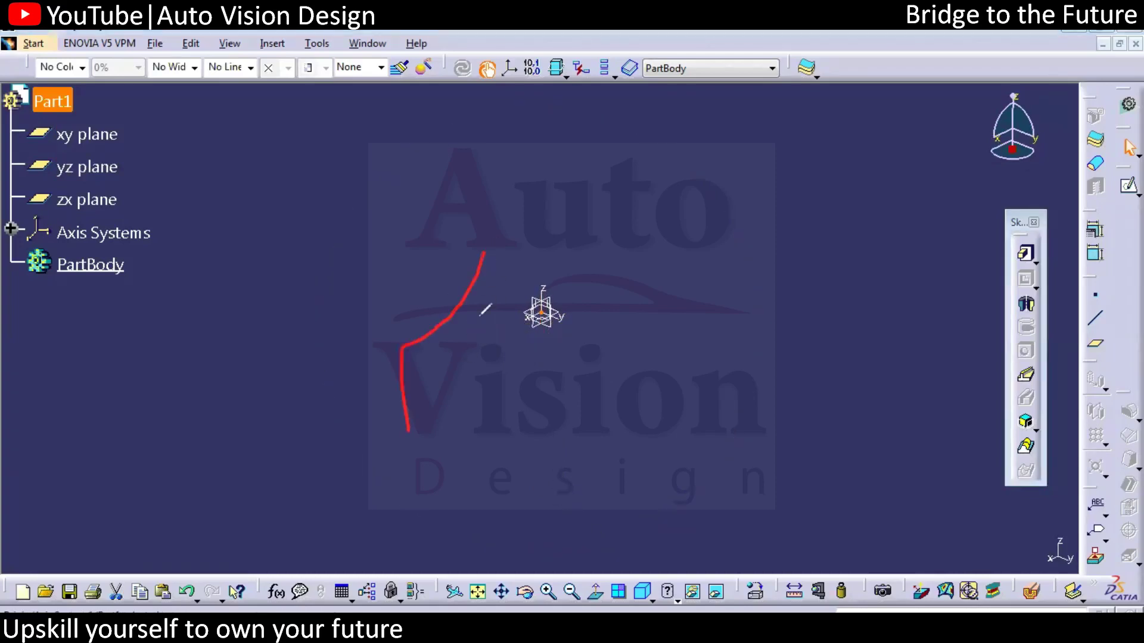
pyautogui.moveTo(483, 252)
pyautogui.mouseDown()
pyautogui.moveTo(529, 204)
pyautogui.moveTo(690, 167)
pyautogui.moveTo(709, 226)
pyautogui.mouseUp()
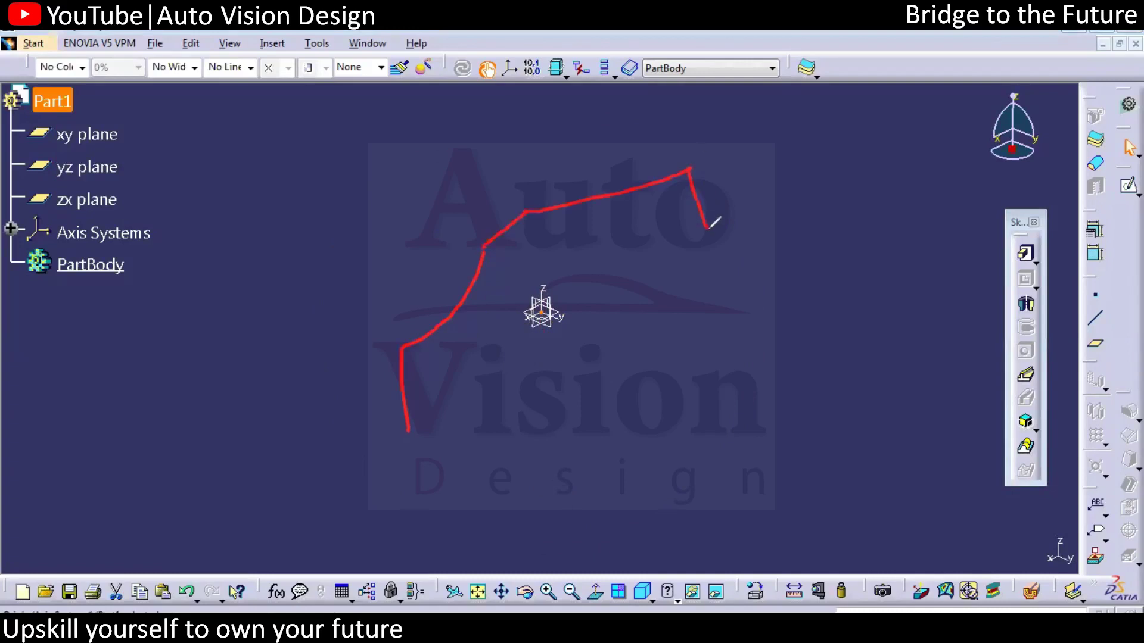
pyautogui.moveTo(652, 174)
pyautogui.mouseDown()
pyautogui.moveTo(707, 222)
pyautogui.moveTo(830, 197)
pyautogui.moveTo(850, 268)
pyautogui.moveTo(728, 342)
pyautogui.mouseUp()
pyautogui.moveTo(398, 441); pyautogui.dragTo(471, 427)
pyautogui.moveTo(522, 392); pyautogui.dragTo(512, 381)
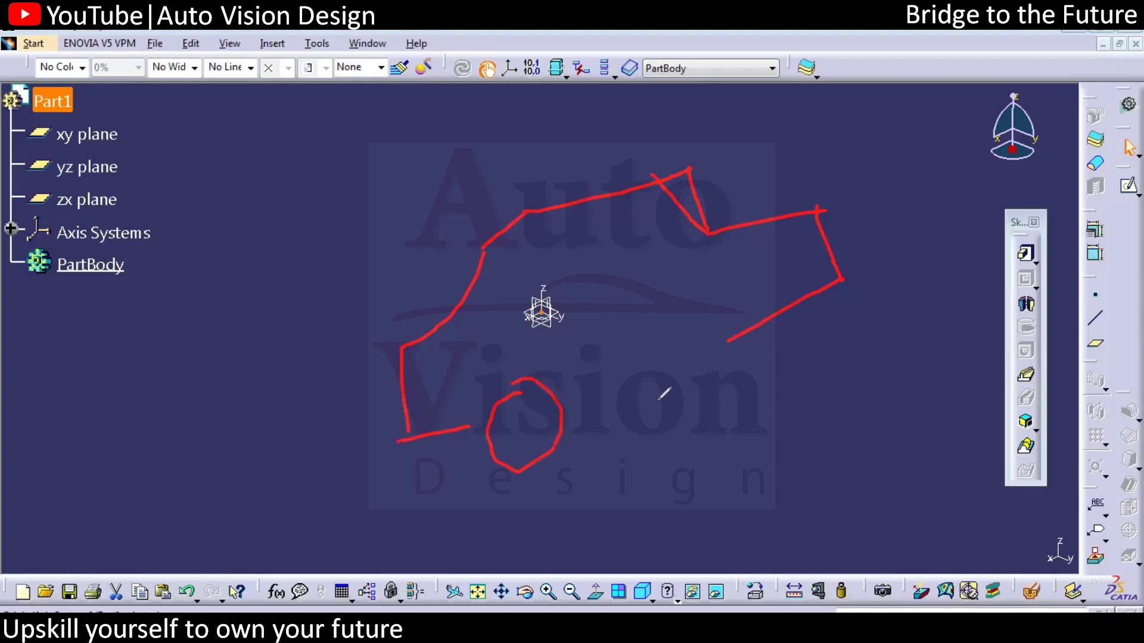
pyautogui.moveTo(650, 328); pyautogui.dragTo(685, 444)
pyautogui.moveTo(662, 350); pyautogui.dragTo(685, 443)
pyautogui.moveTo(578, 389); pyautogui.dragTo(608, 376)
pyautogui.moveTo(706, 349); pyautogui.dragTo(721, 343)
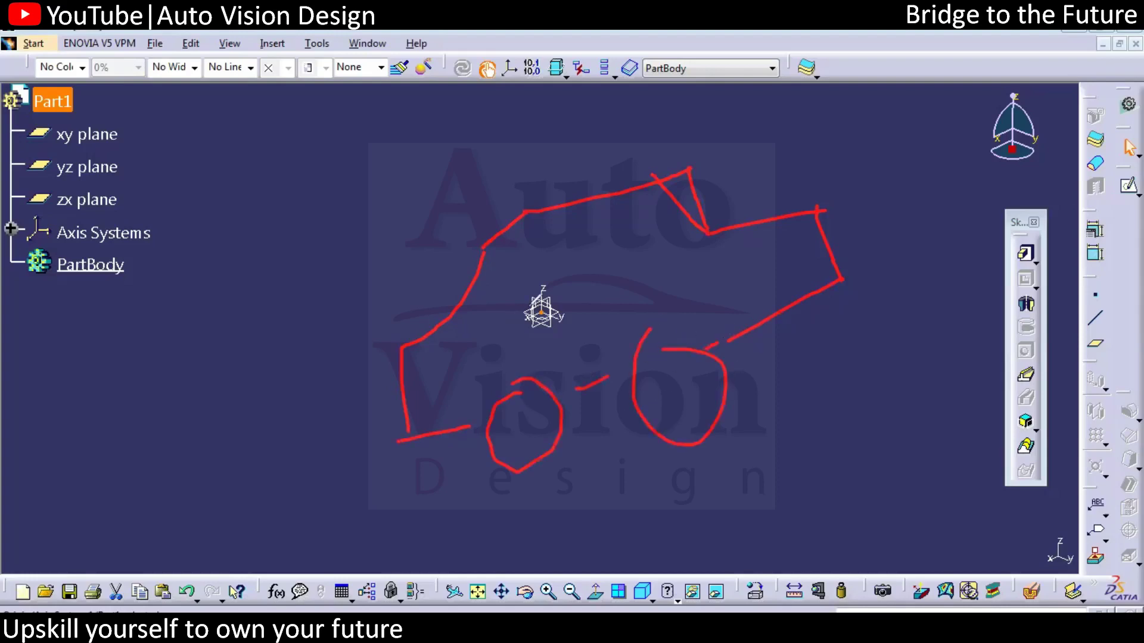
# Step: Extend the freehand car annotation with the front face, hood and windshield edges to suggest depth
pyautogui.moveTo(416, 344)
pyautogui.mouseDown()
pyautogui.moveTo(263, 302)
pyautogui.moveTo(266, 398)
pyautogui.moveTo(455, 449)
pyautogui.mouseUp()
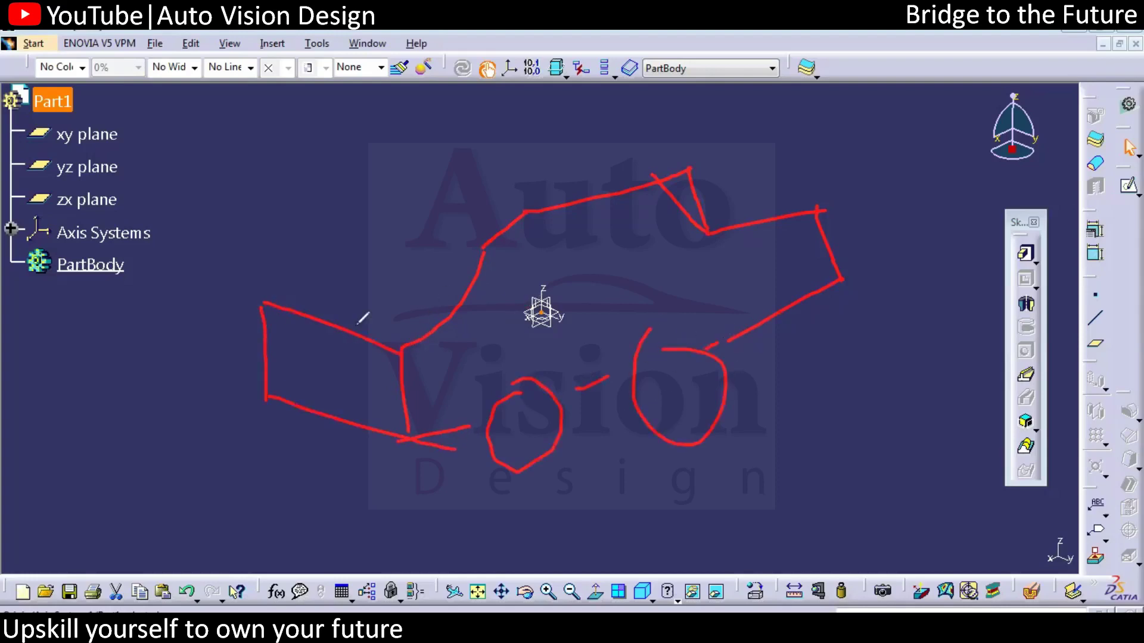
pyautogui.moveTo(266, 302); pyautogui.dragTo(395, 206)
pyautogui.moveTo(489, 250)
pyautogui.mouseDown()
pyautogui.moveTo(369, 221)
pyautogui.moveTo(447, 172)
pyautogui.mouseUp()
pyautogui.moveTo(447, 171); pyautogui.dragTo(555, 199)
pyautogui.moveTo(496, 173); pyautogui.dragTo(551, 149)
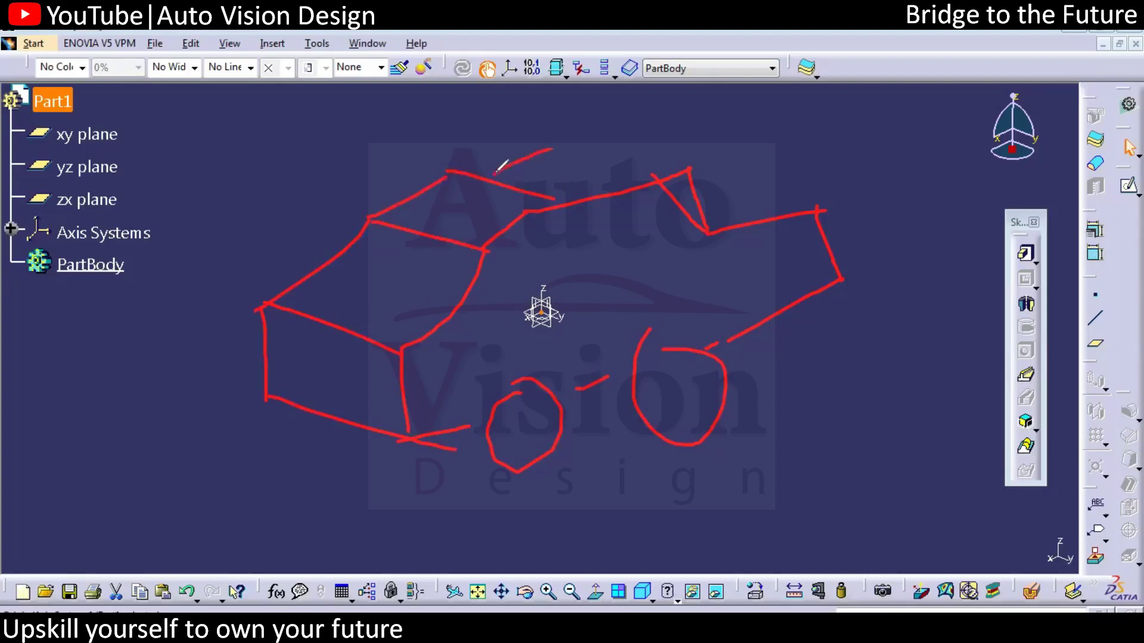
pyautogui.moveTo(488, 170); pyautogui.dragTo(582, 152)
# Step: Mark the origin with a red dot and handwrite the label (x,y,z) beneath it
pyautogui.click(541, 314)
pyautogui.moveTo(529, 345); pyautogui.dragTo(543, 356)
pyautogui.moveTo(549, 339)
pyautogui.mouseDown()
pyautogui.moveTo(541, 359)
pyautogui.moveTo(560, 358)
pyautogui.moveTo(569, 340)
pyautogui.mouseUp()
pyautogui.moveTo(572, 331); pyautogui.dragTo(570, 350)
pyautogui.moveTo(580, 344)
pyautogui.mouseDown()
pyautogui.moveTo(599, 331)
pyautogui.moveTo(599, 357)
pyautogui.moveTo(539, 369)
pyautogui.mouseUp()
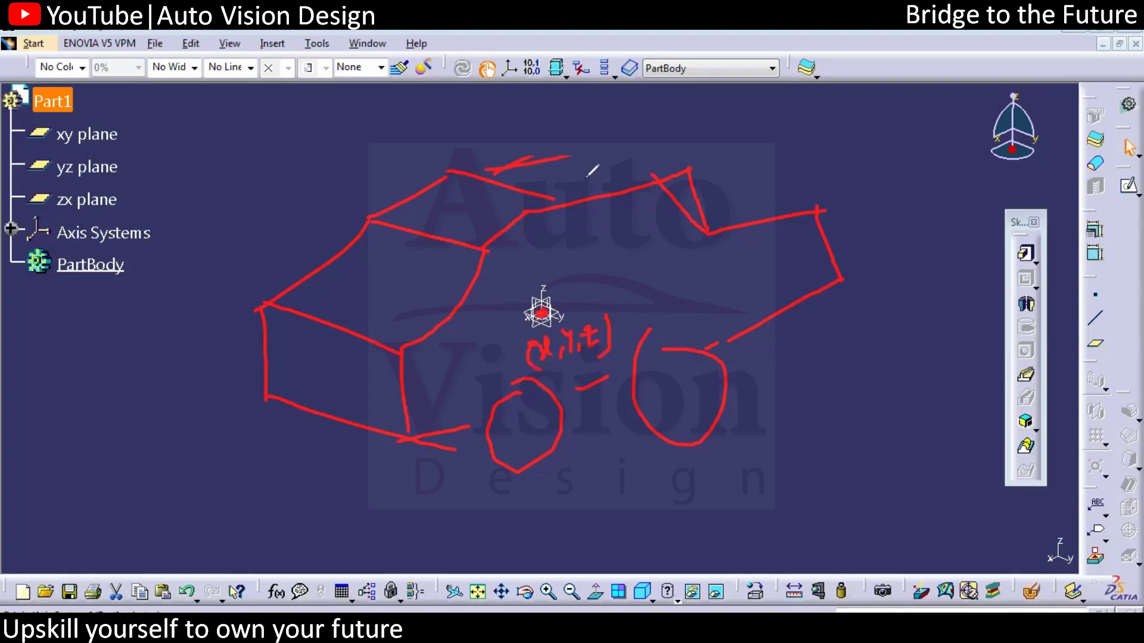
pyautogui.press('e')
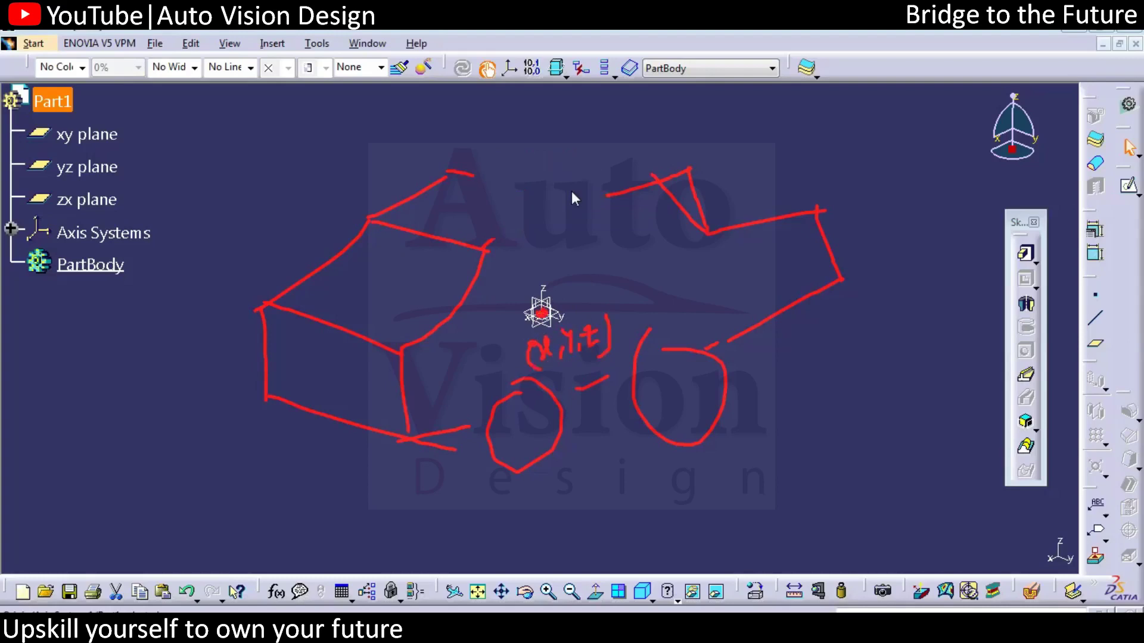
pyautogui.hotkey('ctrl', 'y')
pyautogui.hotkey('ctrl', 'y')
pyautogui.hotkey('ctrl', 'y')
# Step: Mark a filled red oval beside the lower front corner of the car annotation
pyautogui.moveTo(225, 396); pyautogui.dragTo(256, 435)
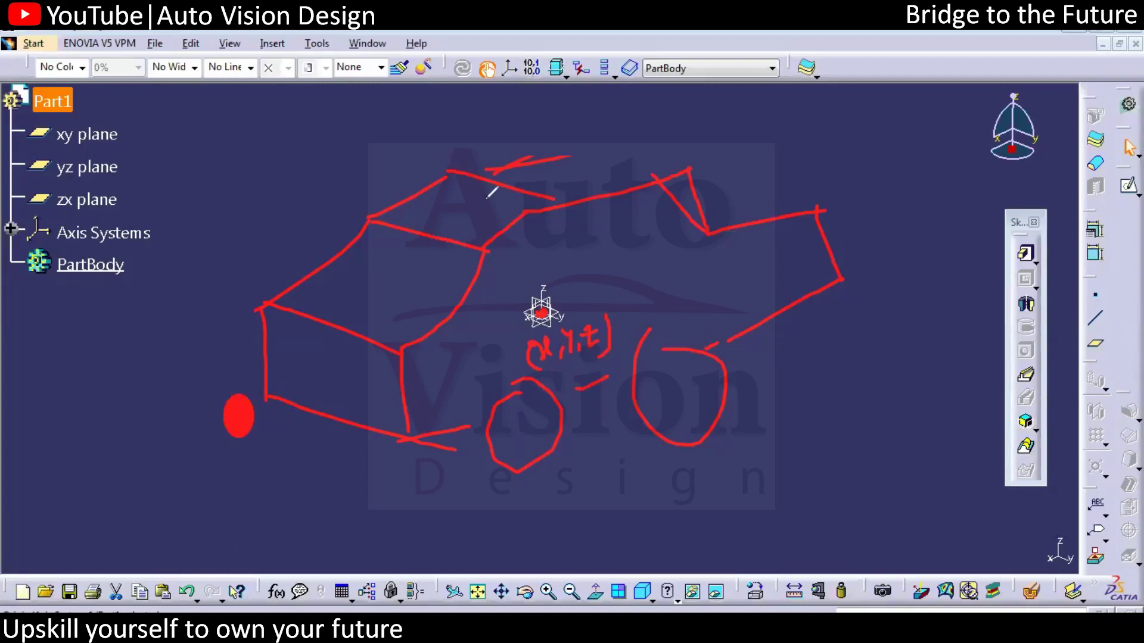
# Step: Create a coordinate point at X 0 mm, Y 150 mm, Z 0 mm relative to Axis System.1
pyautogui.click(273, 43)
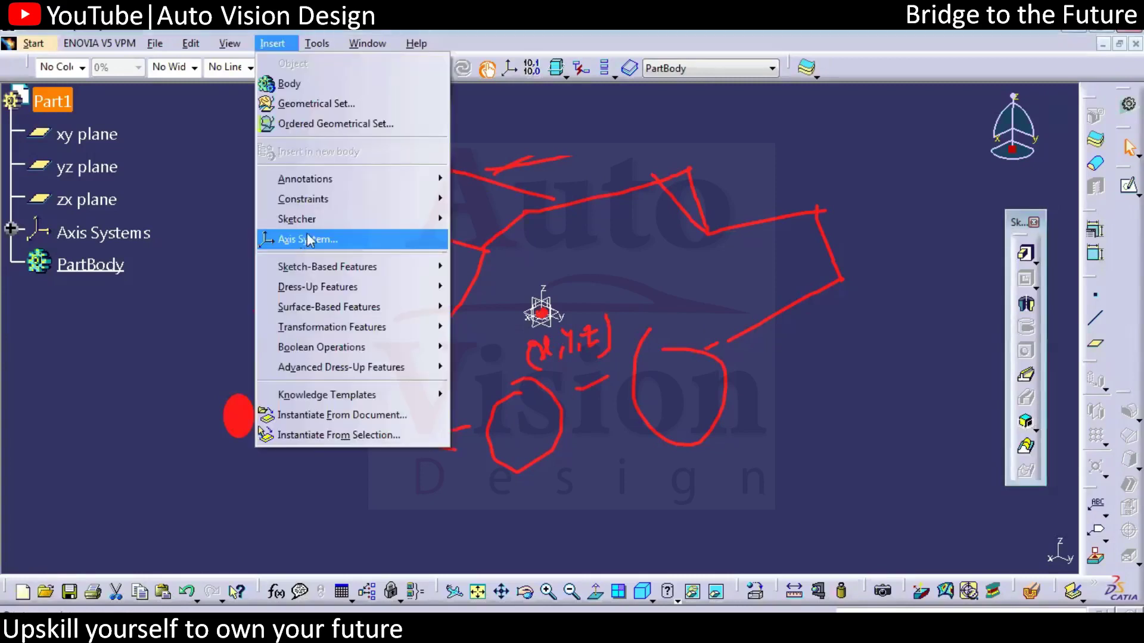
pyautogui.click(1109, 292)
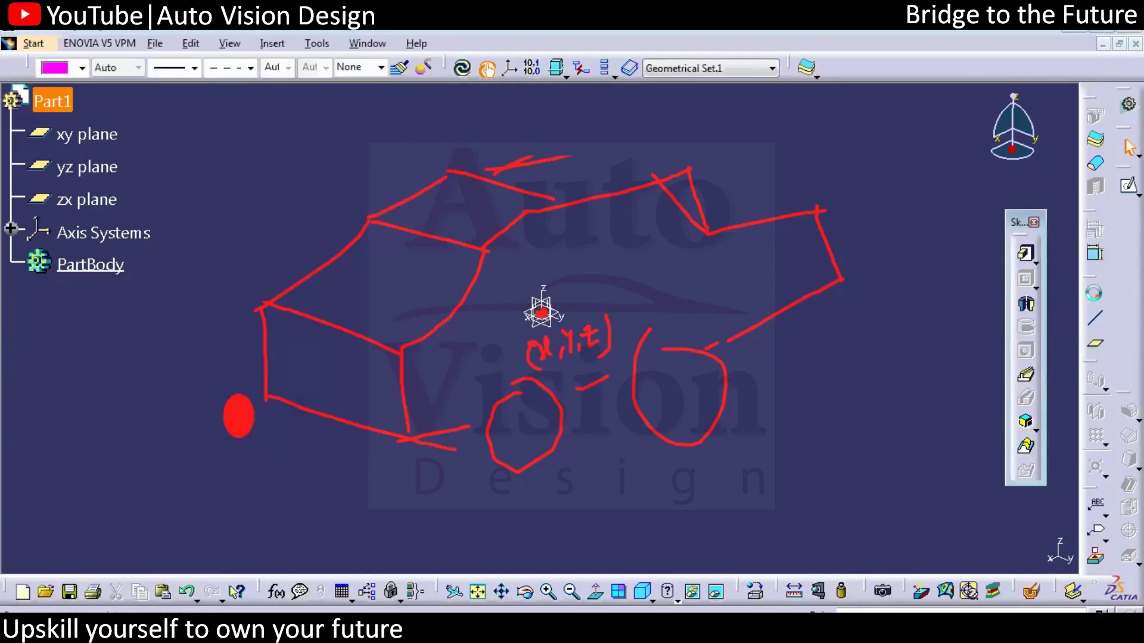
pyautogui.press('Tab')
pyautogui.write('1')
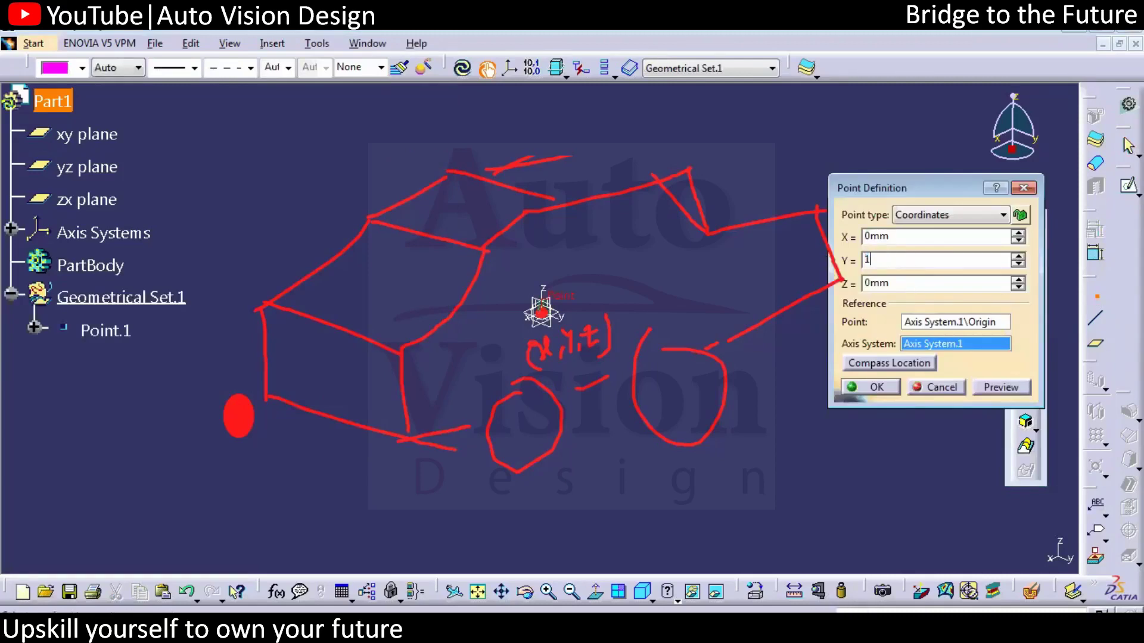
pyautogui.write('50mm')
pyautogui.click(869, 387)
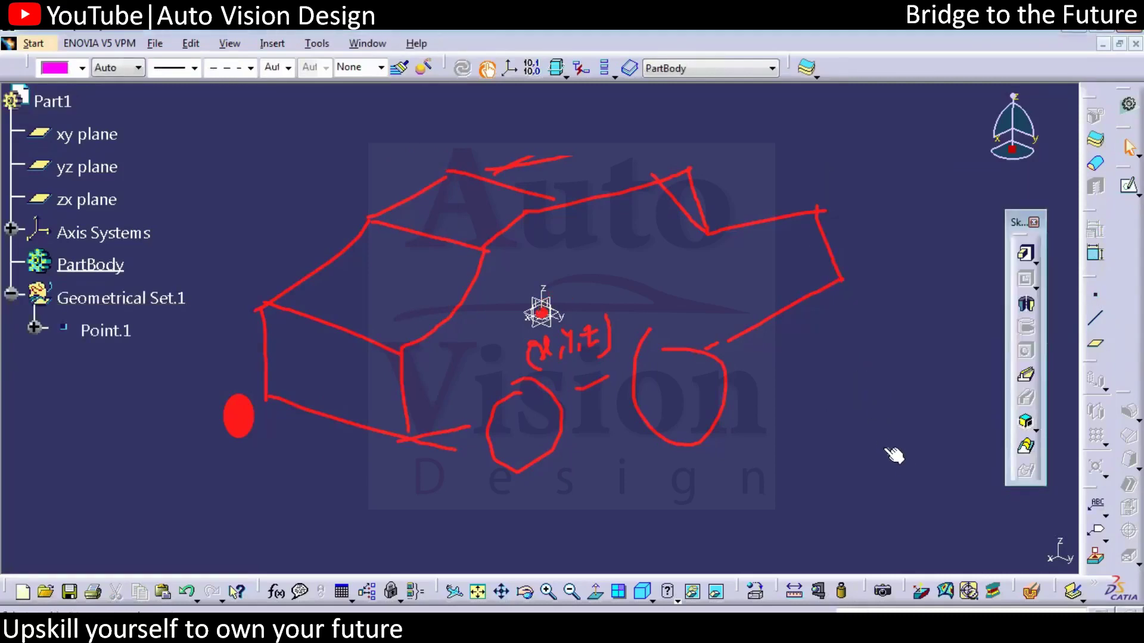
pyautogui.click(913, 311)
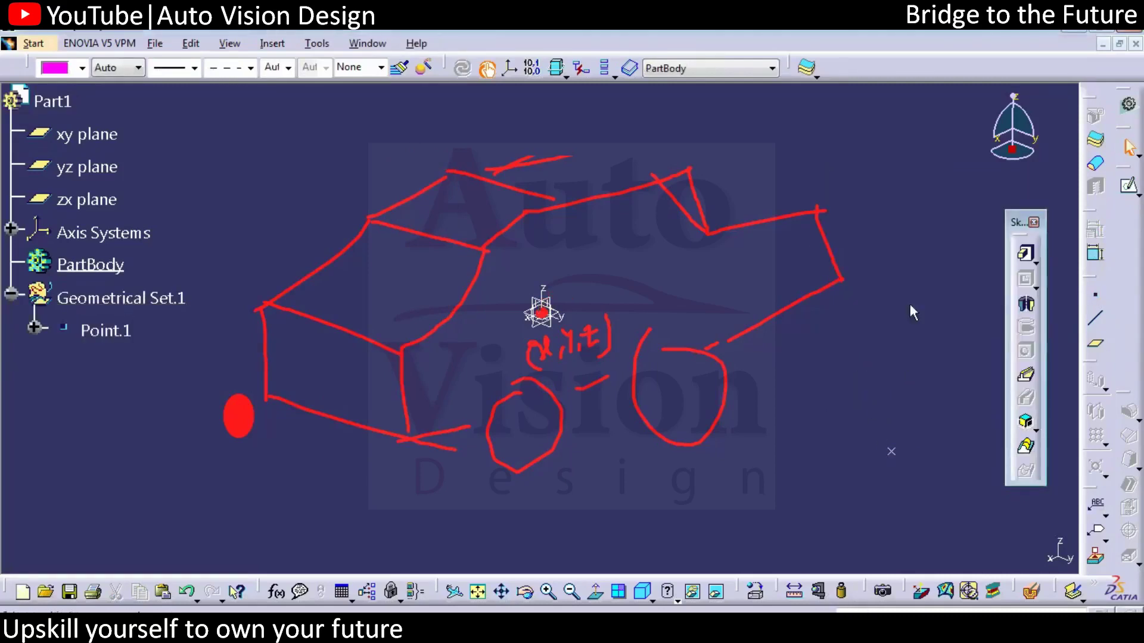
# Step: Insert a current Standard axis system with its origin at Point.1
pyautogui.click(273, 43)
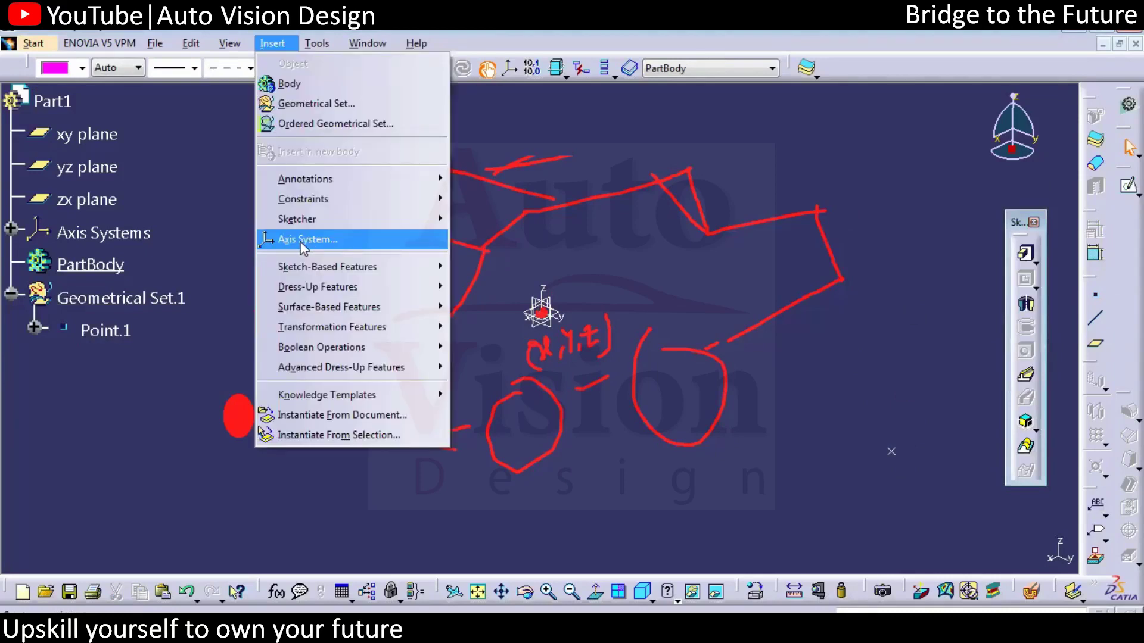
pyautogui.click(304, 240)
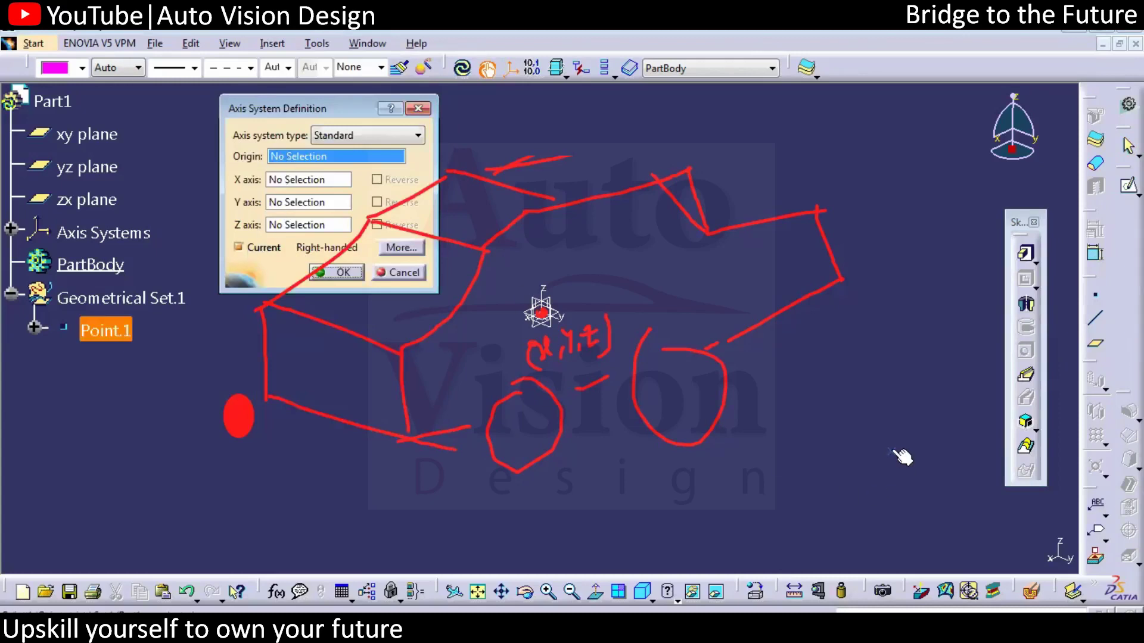
pyautogui.click(893, 451)
pyautogui.click(350, 274)
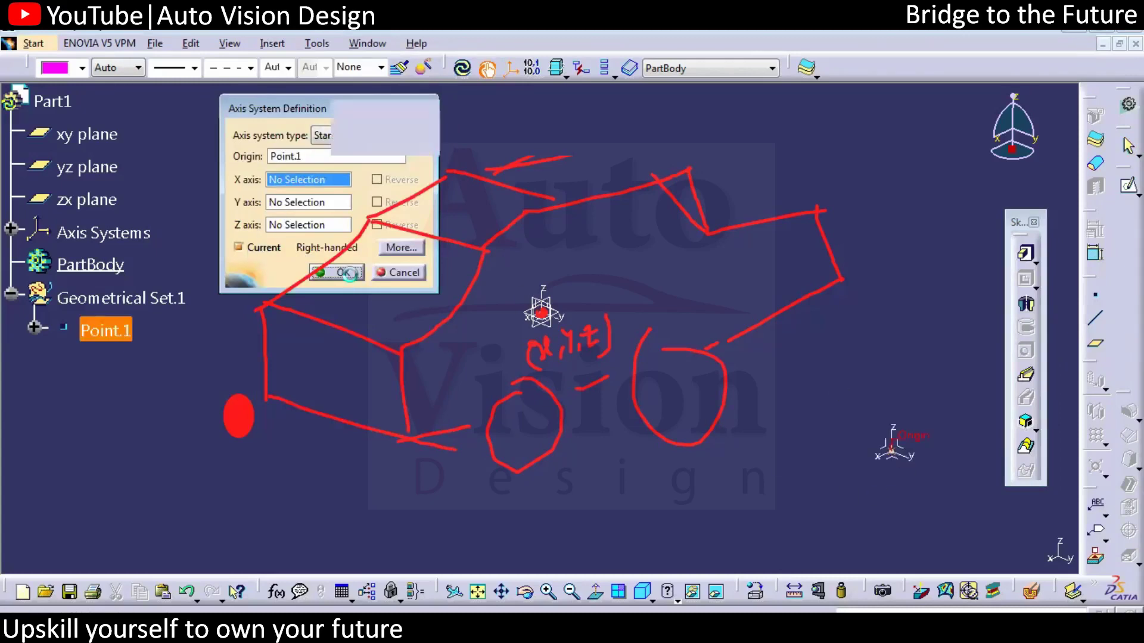
pyautogui.click(918, 490)
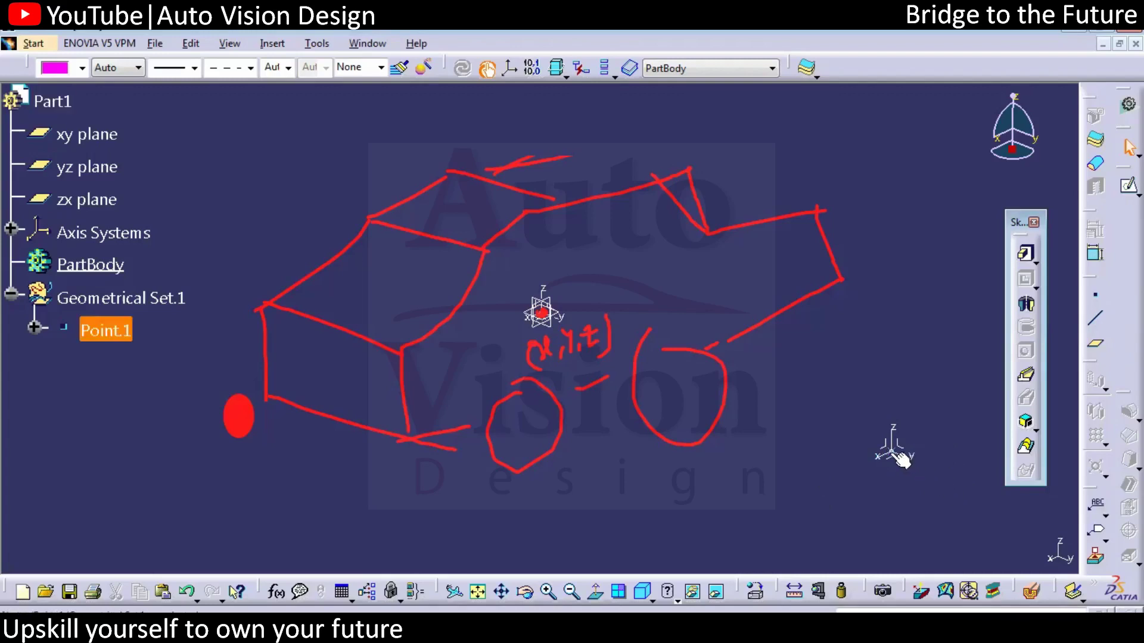
# Step: Start a second coordinate point relative to Axis System.2 and preview it at X 1 mm, Y 1 mm, Z 1 mm
pyautogui.click(1095, 295)
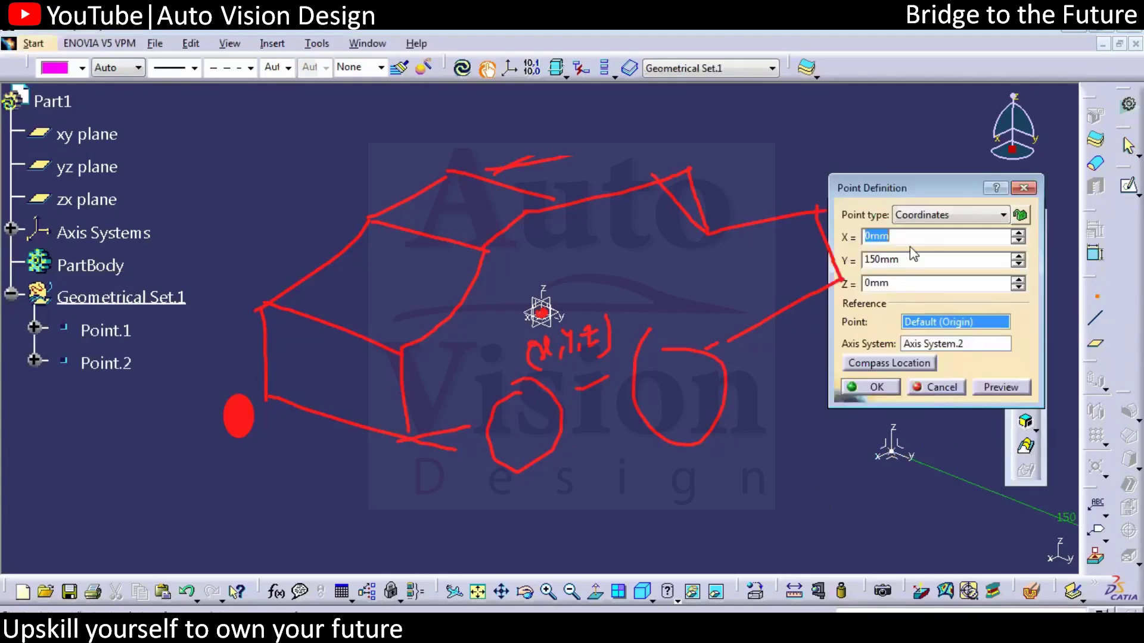
pyautogui.write('1')
pyautogui.press('Tab')
pyautogui.write('1')
pyautogui.press('Tab')
pyautogui.write('1')
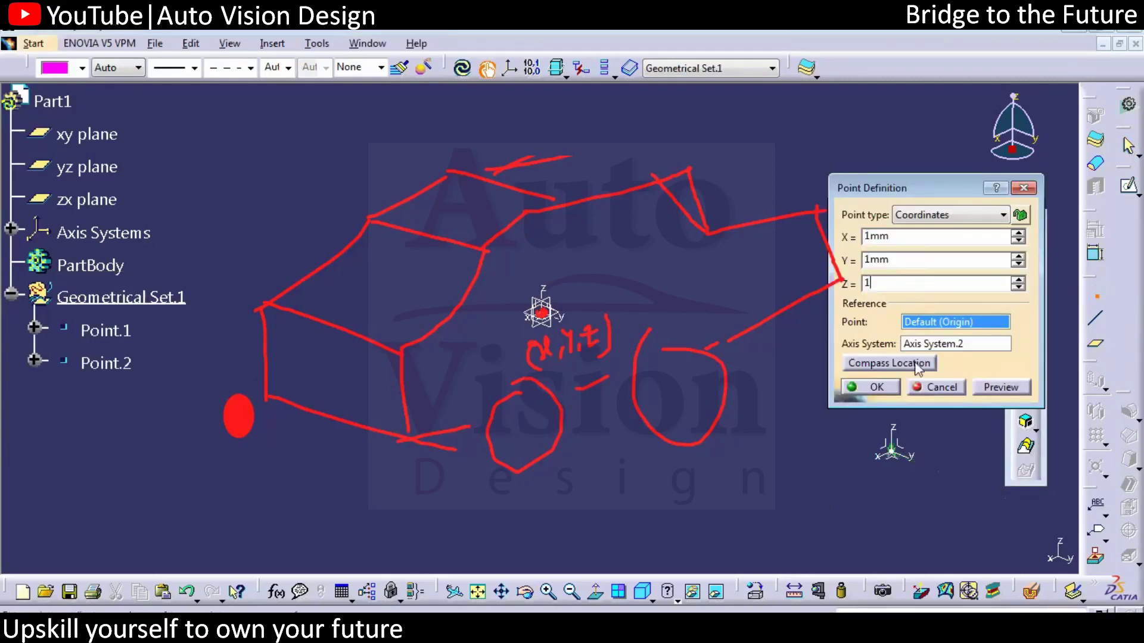
pyautogui.click(994, 387)
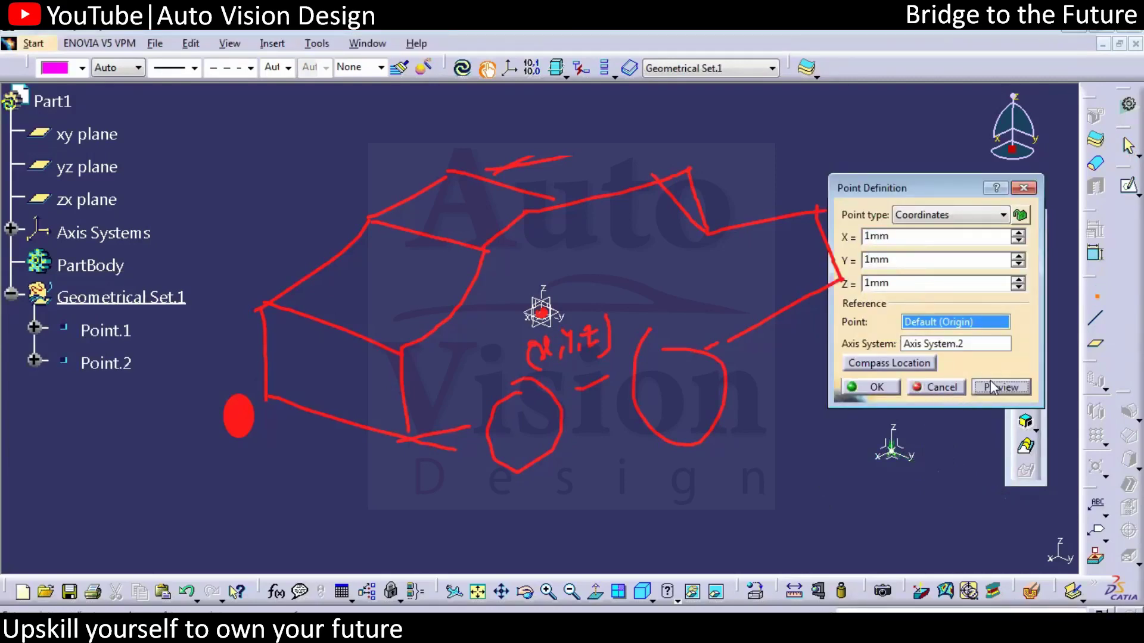
# Step: Set the second point's coordinates to X 0 mm, Y 10 mm, Z 0 mm and preview it
pyautogui.doubleClick(904, 237)
pyautogui.write('0')
pyautogui.doubleClick(910, 262)
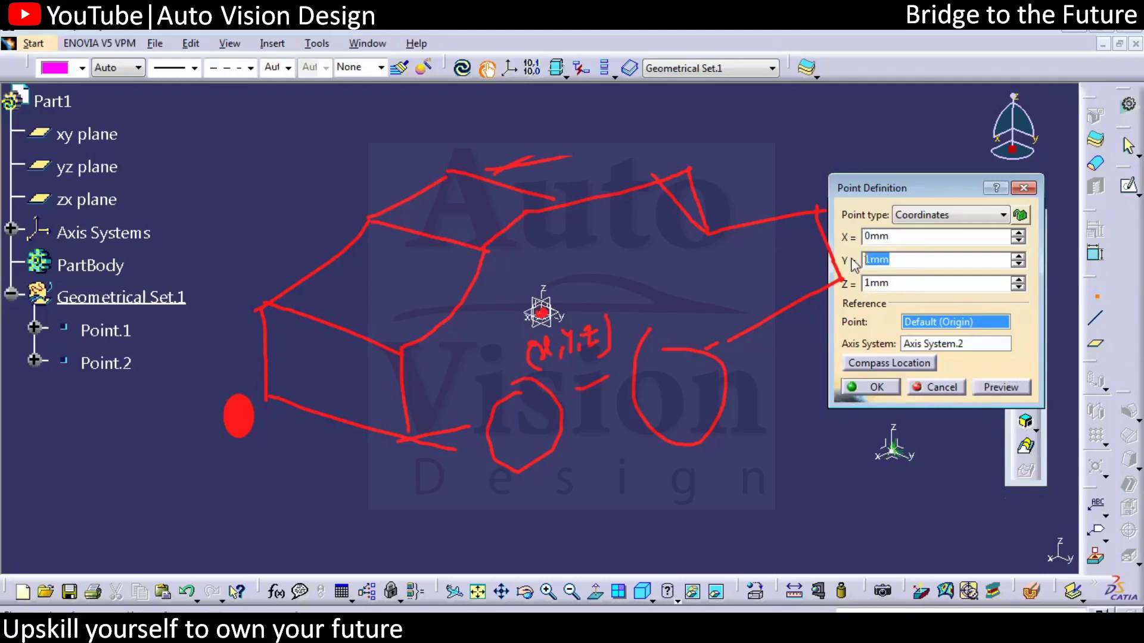
pyautogui.write('1')
pyautogui.doubleClick(867, 284)
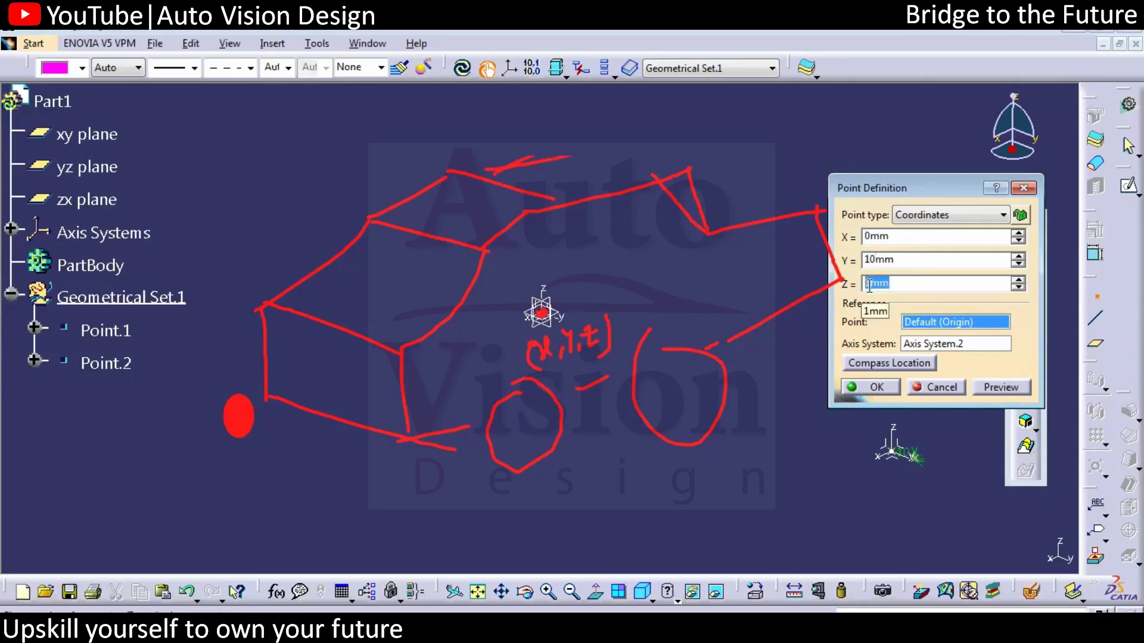
pyautogui.write('0')
pyautogui.click(1001, 387)
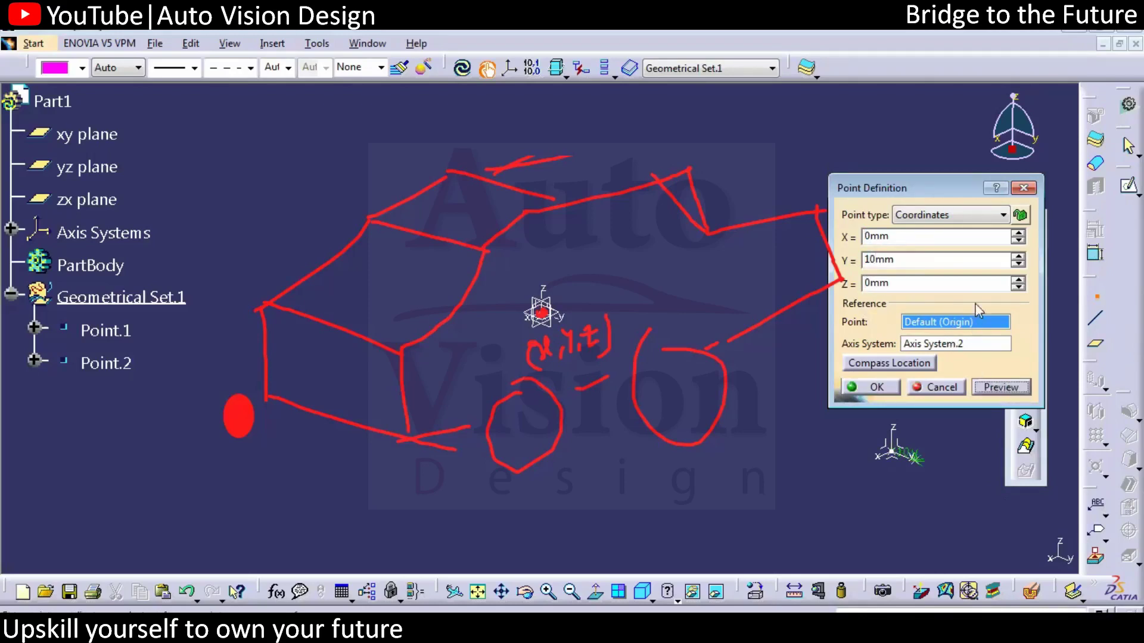
# Step: Increase the second point's Y coordinate to 24 mm, preview it and create the point
pyautogui.moveTo(1016, 255); pyautogui.dragTo(1017, 255)
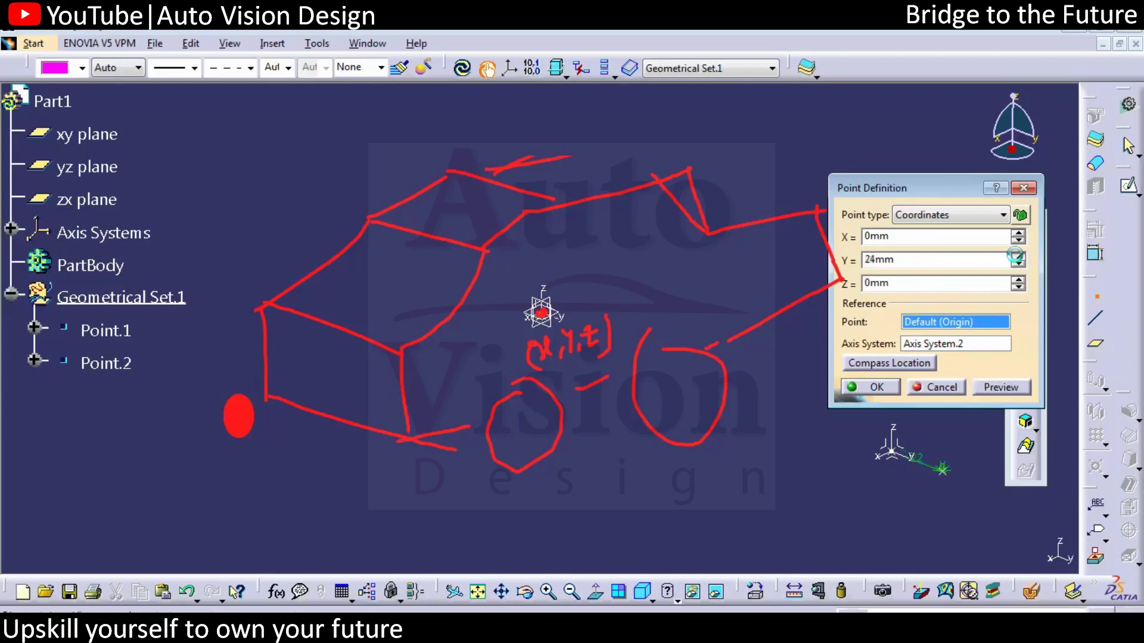
pyautogui.click(994, 387)
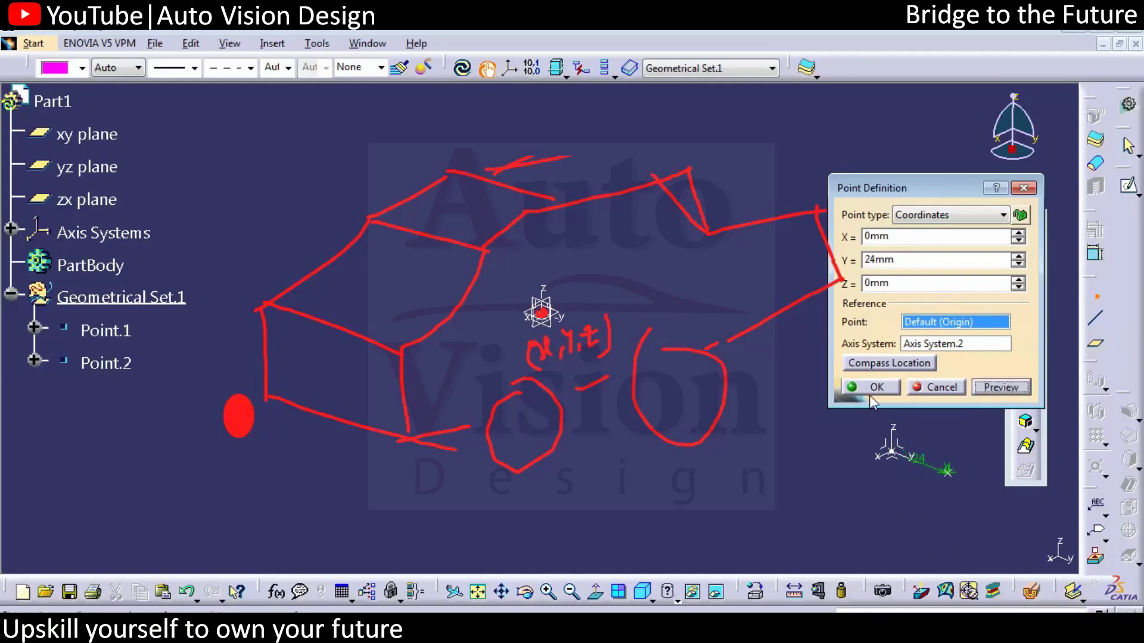
pyautogui.click(873, 386)
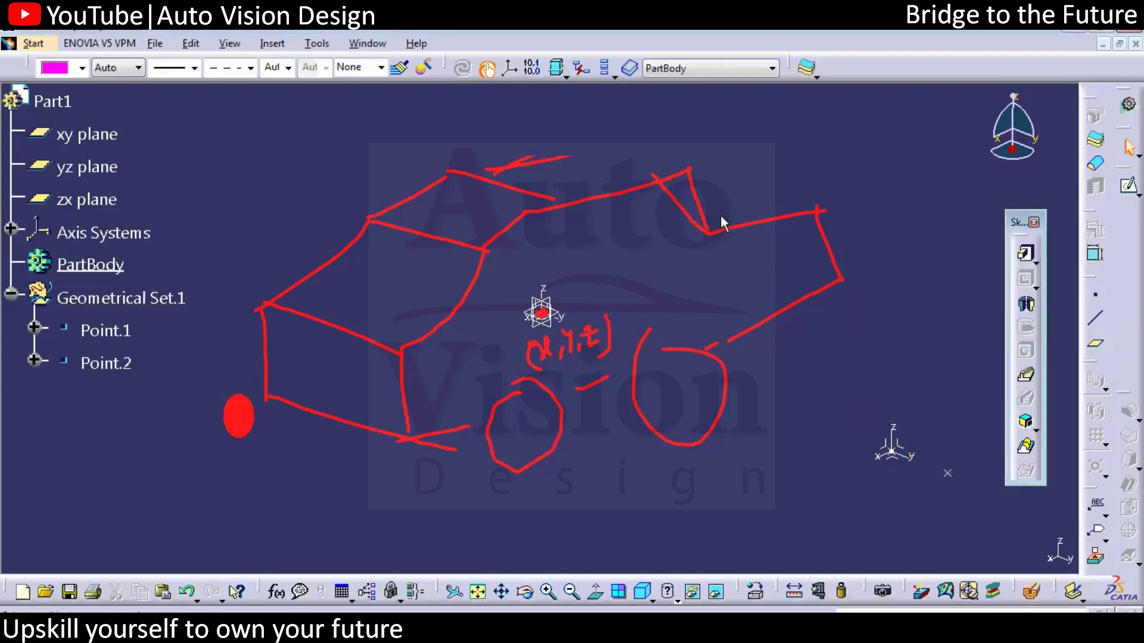
# Step: Insert a Standard axis system that is not current, with its origin at Point.1 and its X axis through Point.2
pyautogui.click(283, 49)
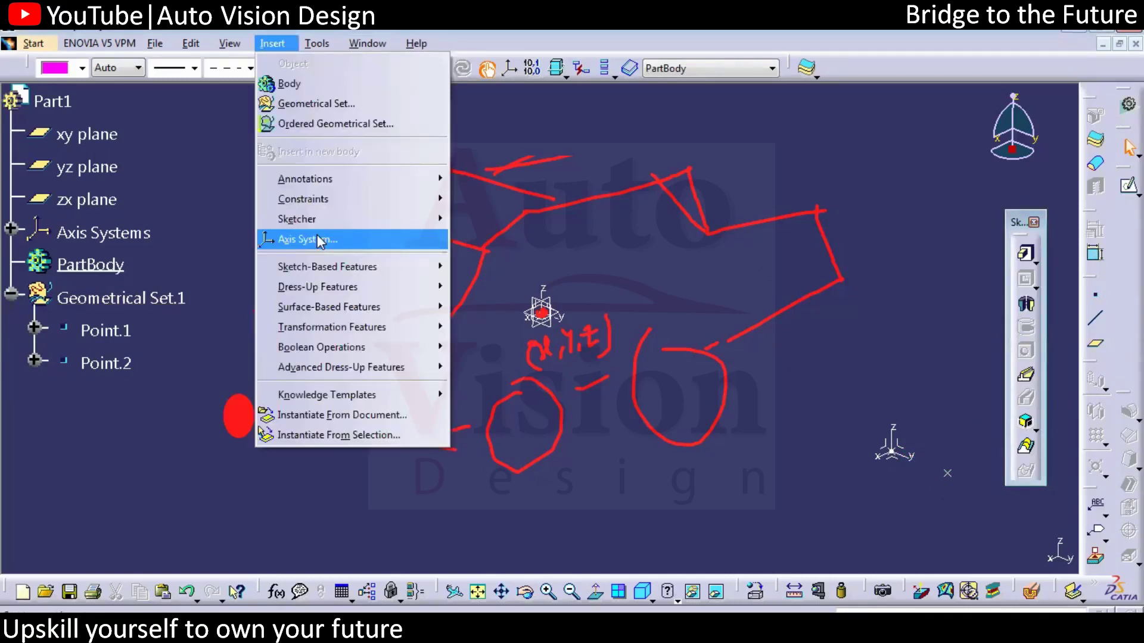
pyautogui.click(322, 240)
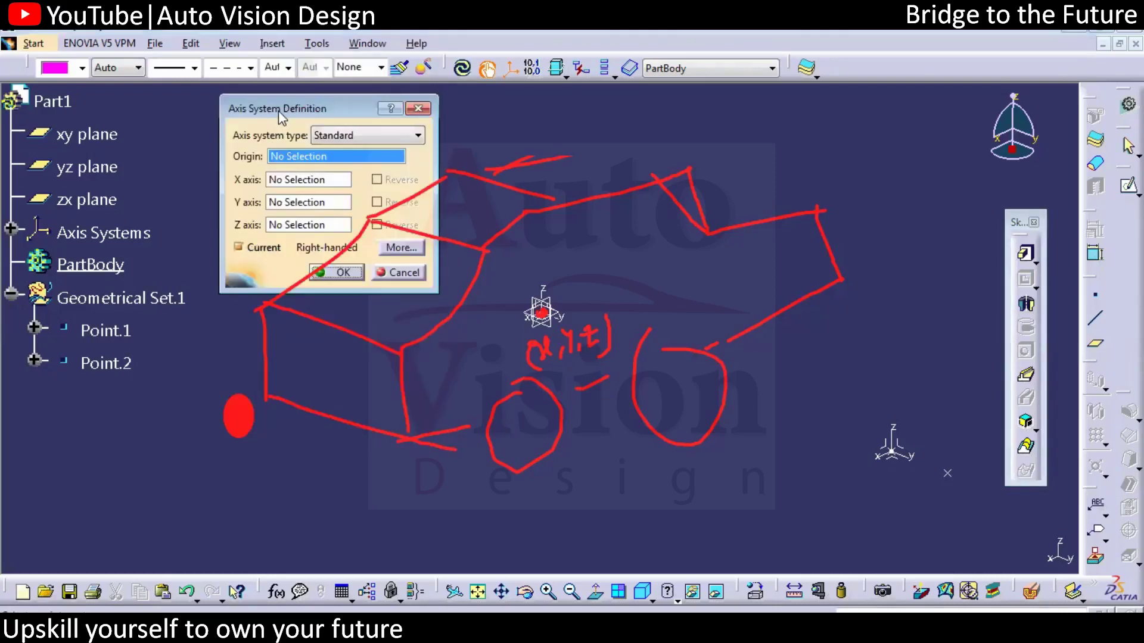
pyautogui.moveTo(284, 112); pyautogui.dragTo(214, 96)
pyautogui.click(189, 236)
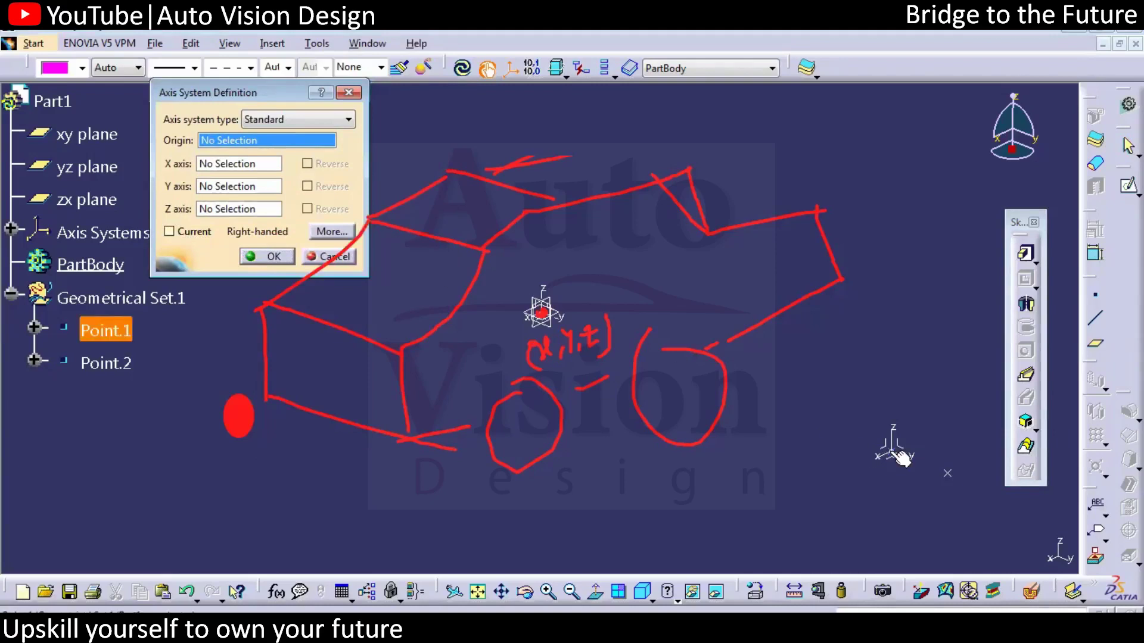
pyautogui.click(901, 457)
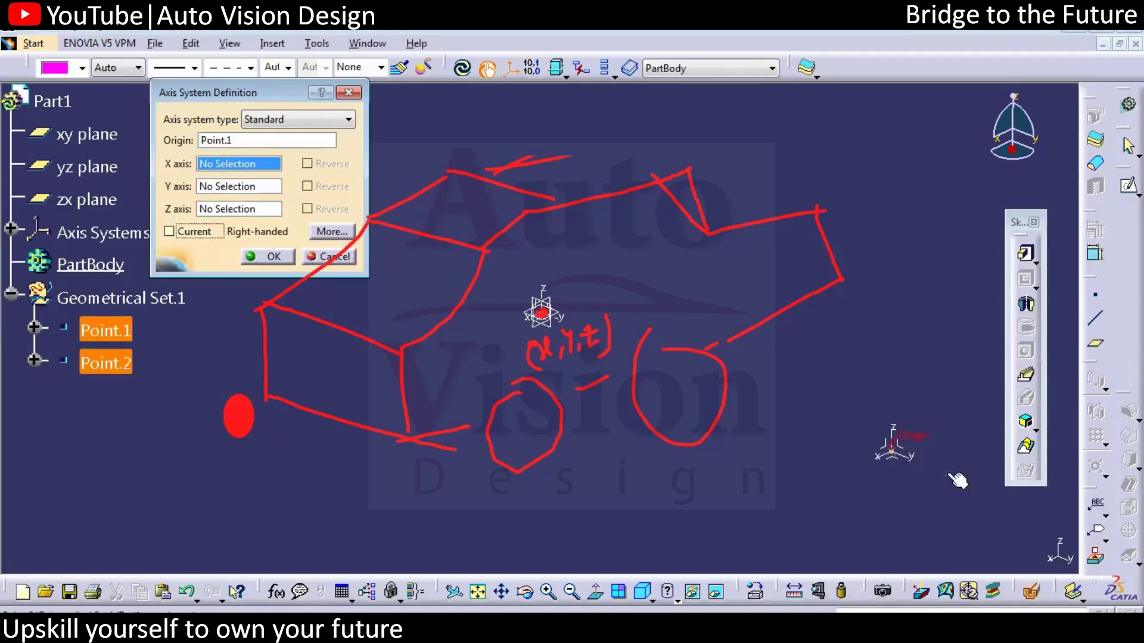
pyautogui.click(950, 473)
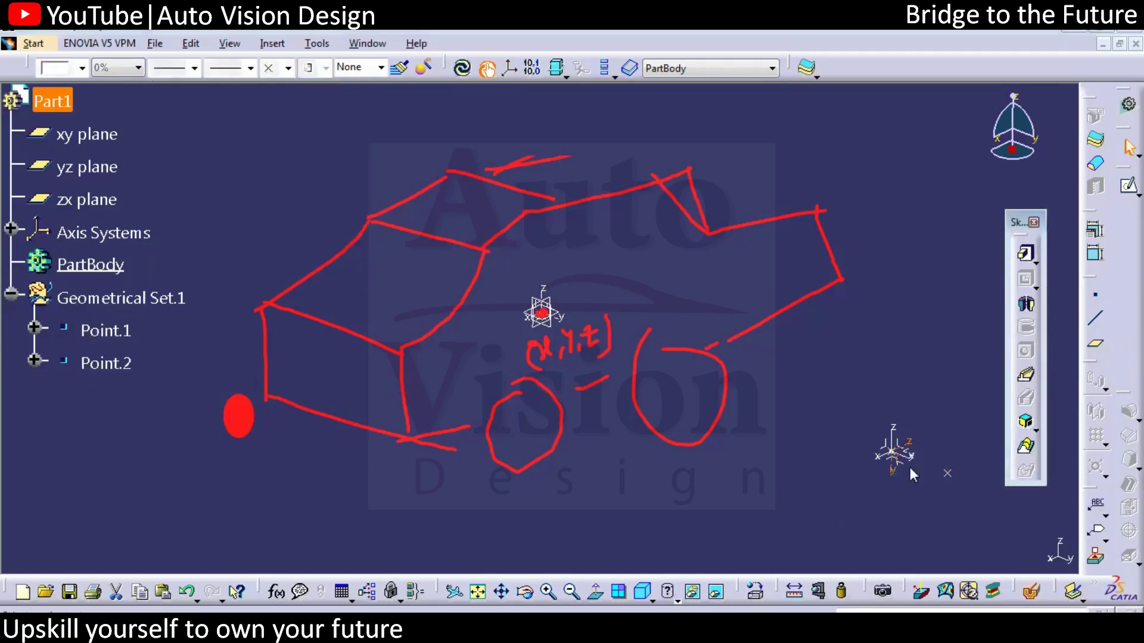
pyautogui.doubleClick(910, 472)
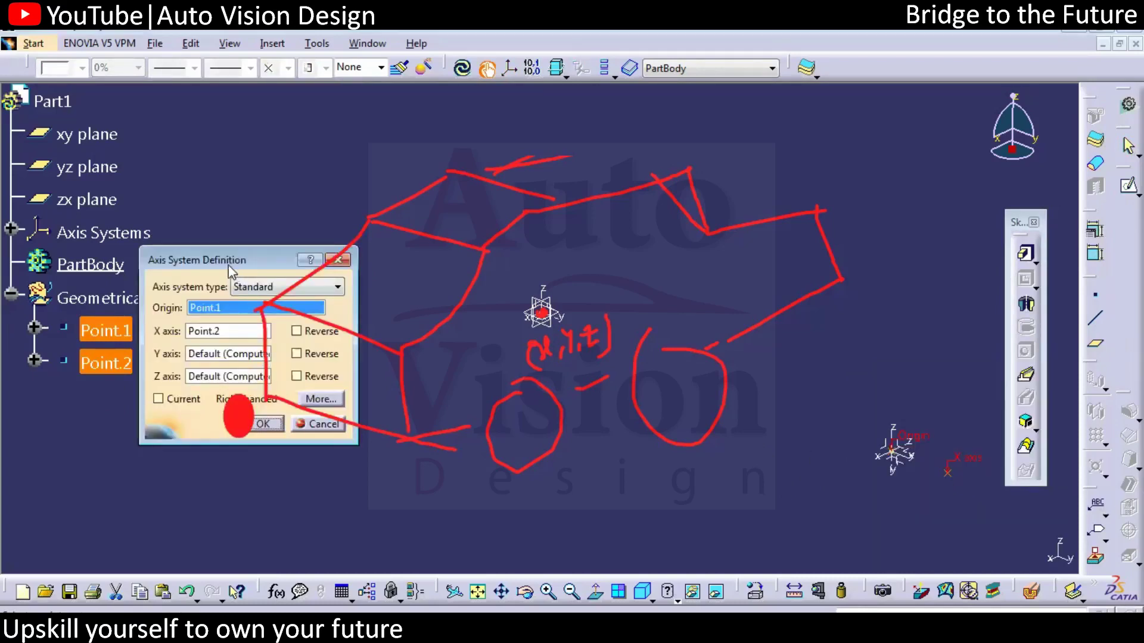
pyautogui.rightClick(131, 250)
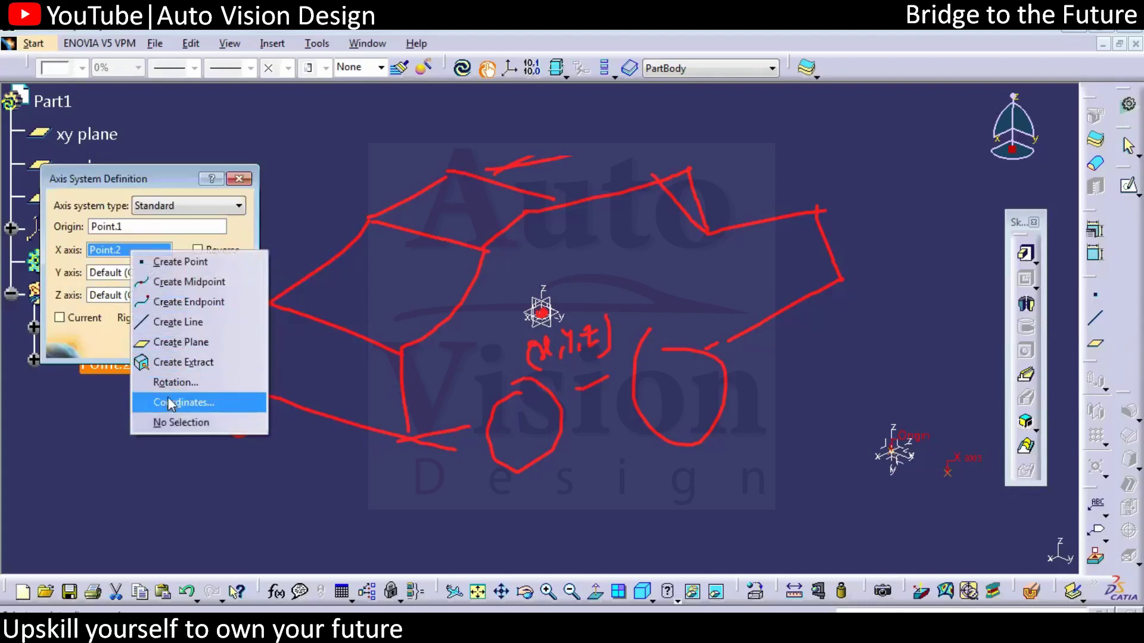
pyautogui.click(170, 420)
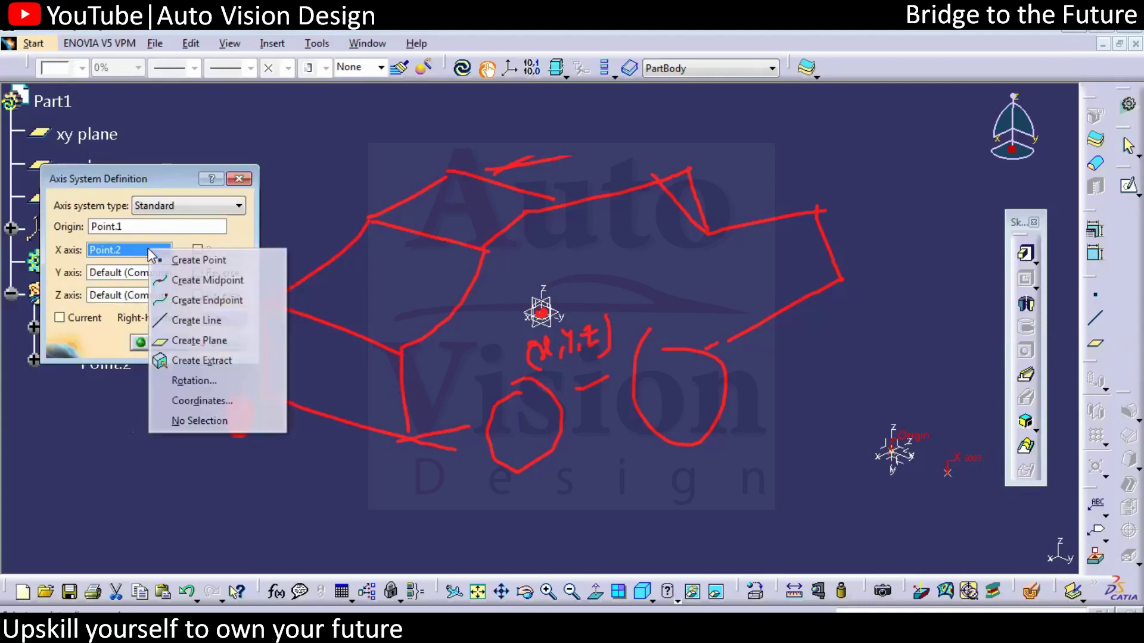
pyautogui.rightClick(149, 249)
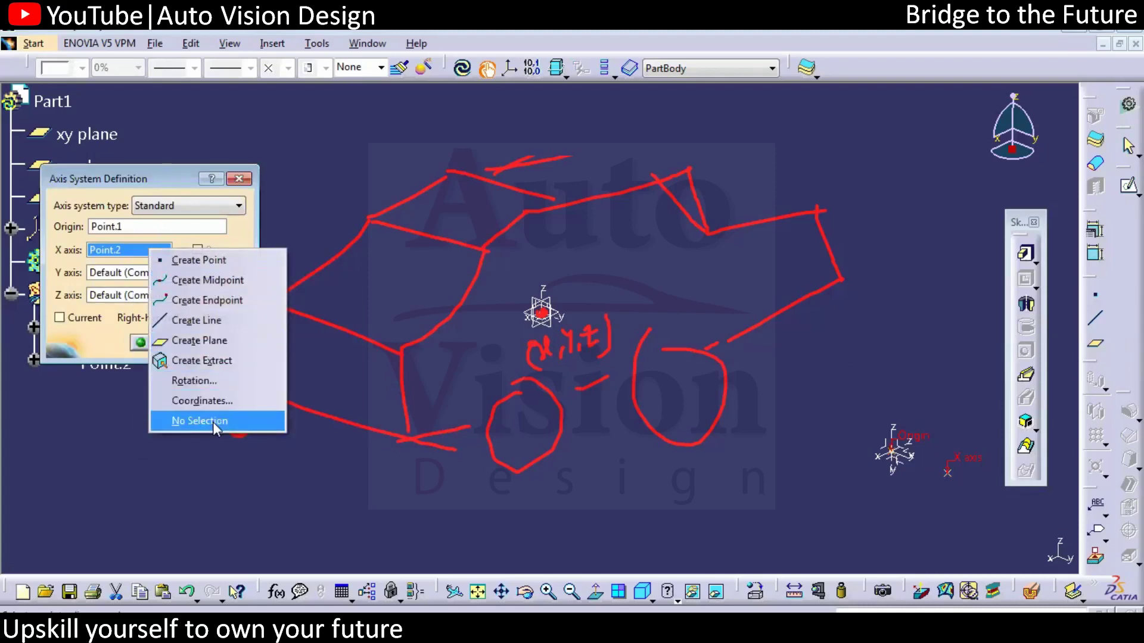
pyautogui.click(213, 422)
pyautogui.click(213, 344)
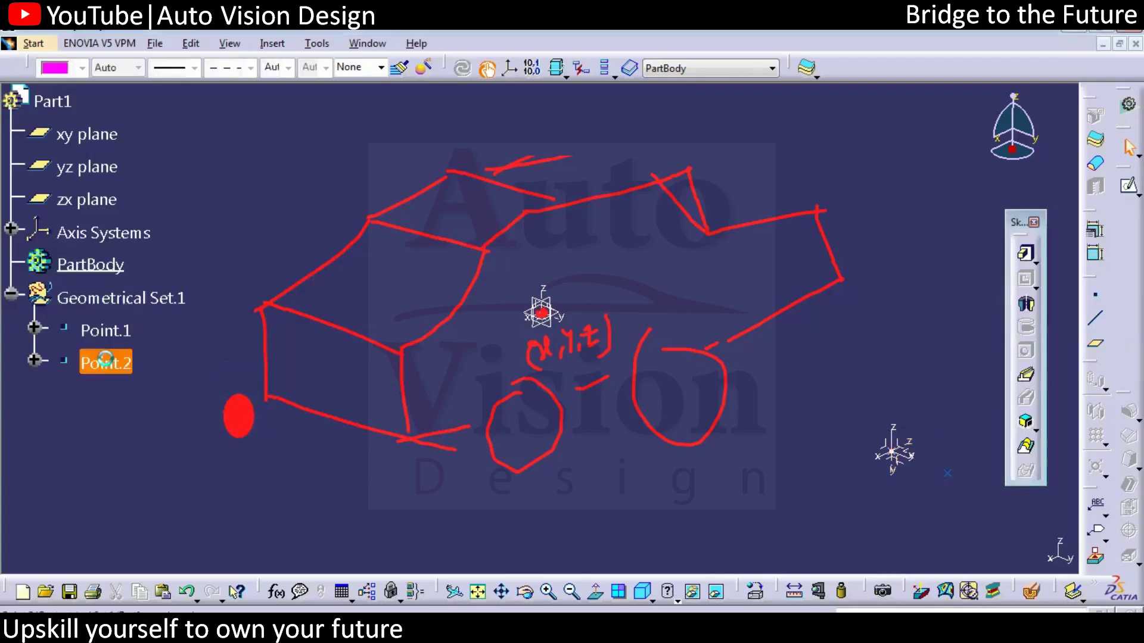
# Step: Hide the axis system at Point.1 that uses Point.2 for its X axis, and insert a non-current Standard axis system with its origin at Point.2
pyautogui.click(899, 472)
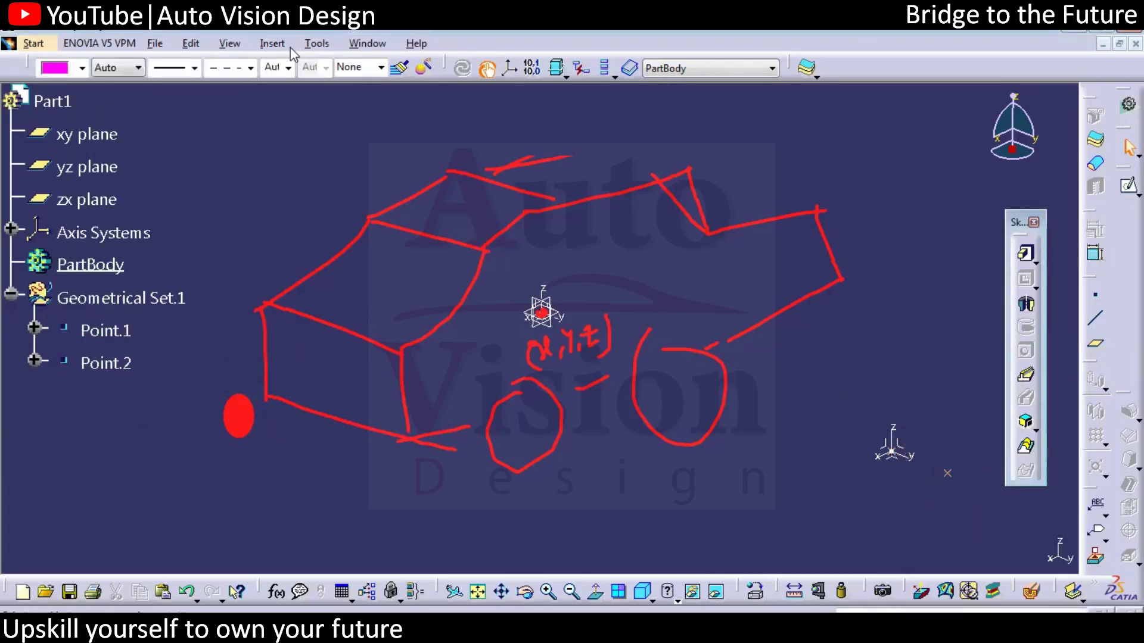
pyautogui.click(273, 43)
pyautogui.click(291, 239)
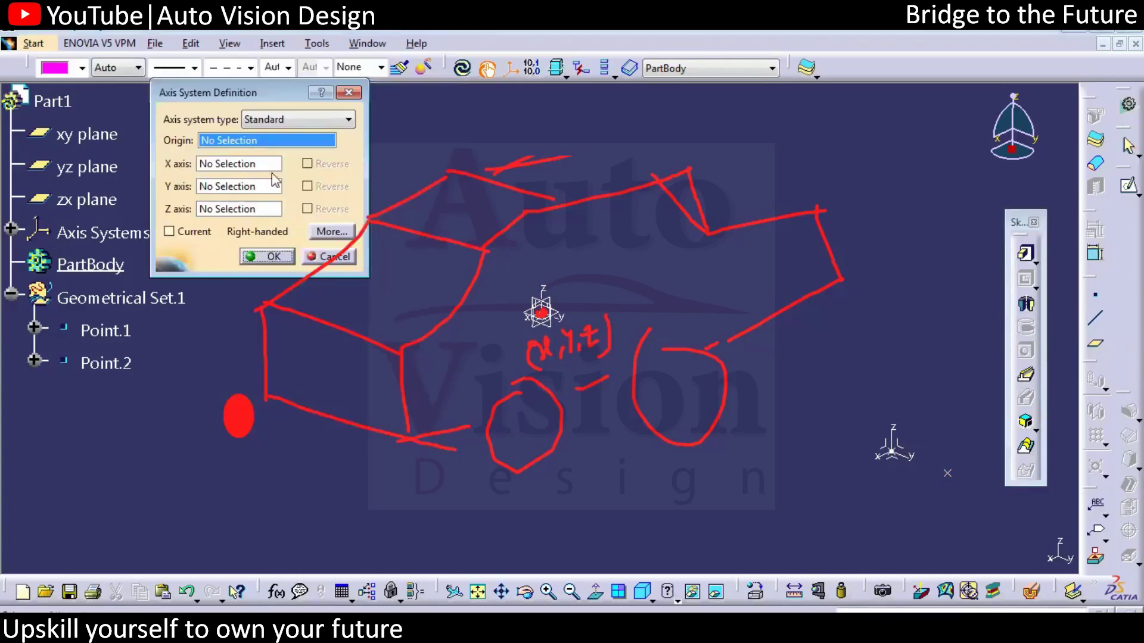
pyautogui.click(126, 362)
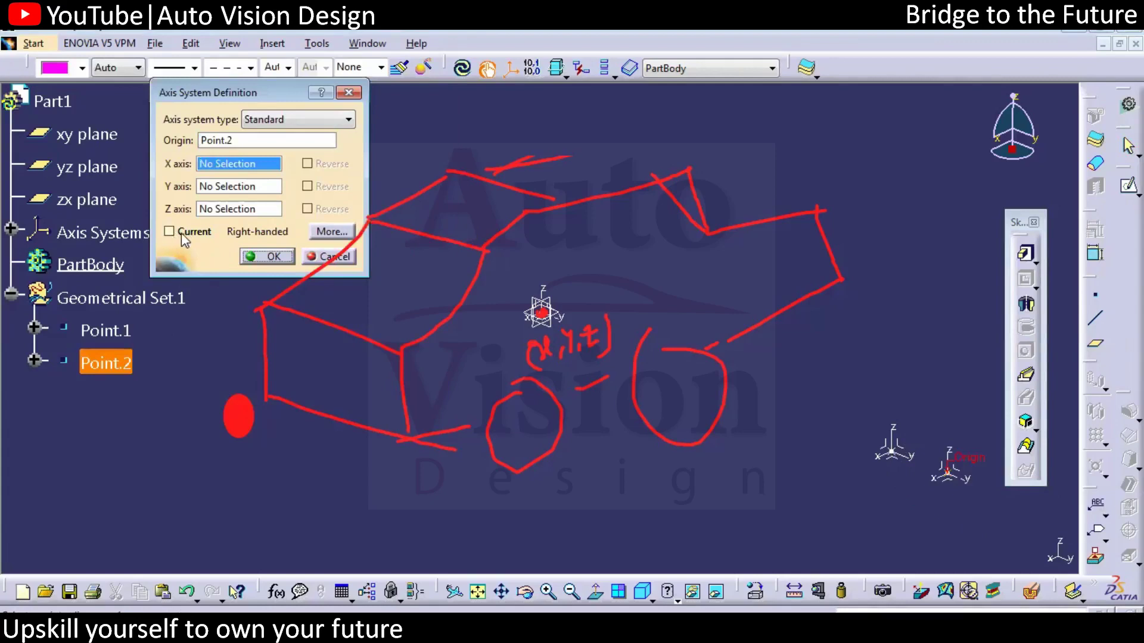
pyautogui.click(268, 256)
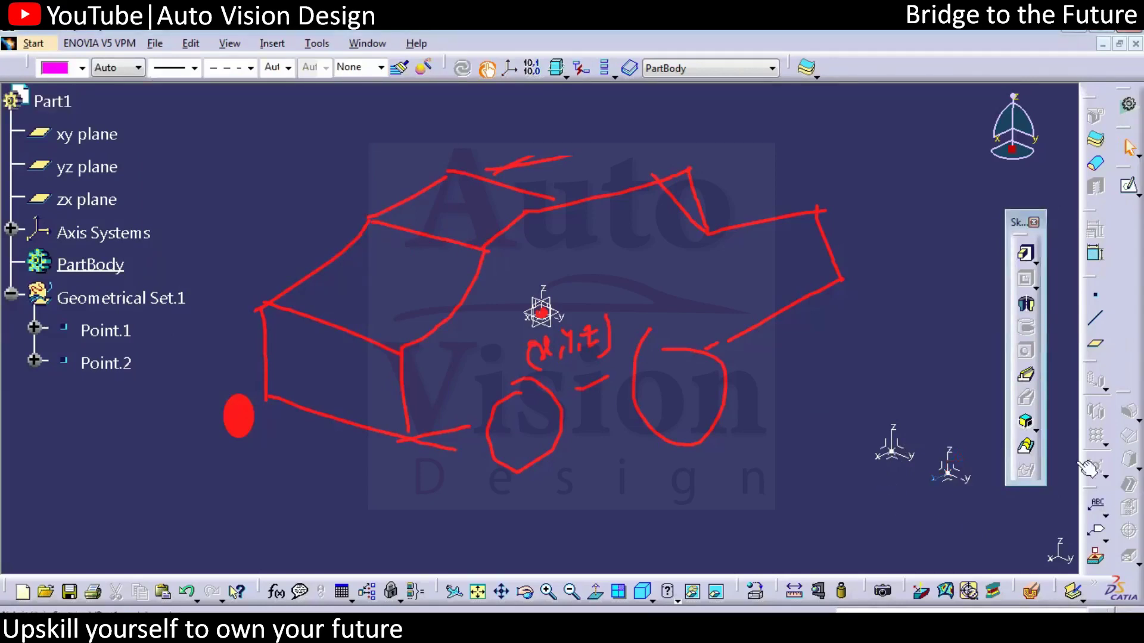
pyautogui.click(1096, 296)
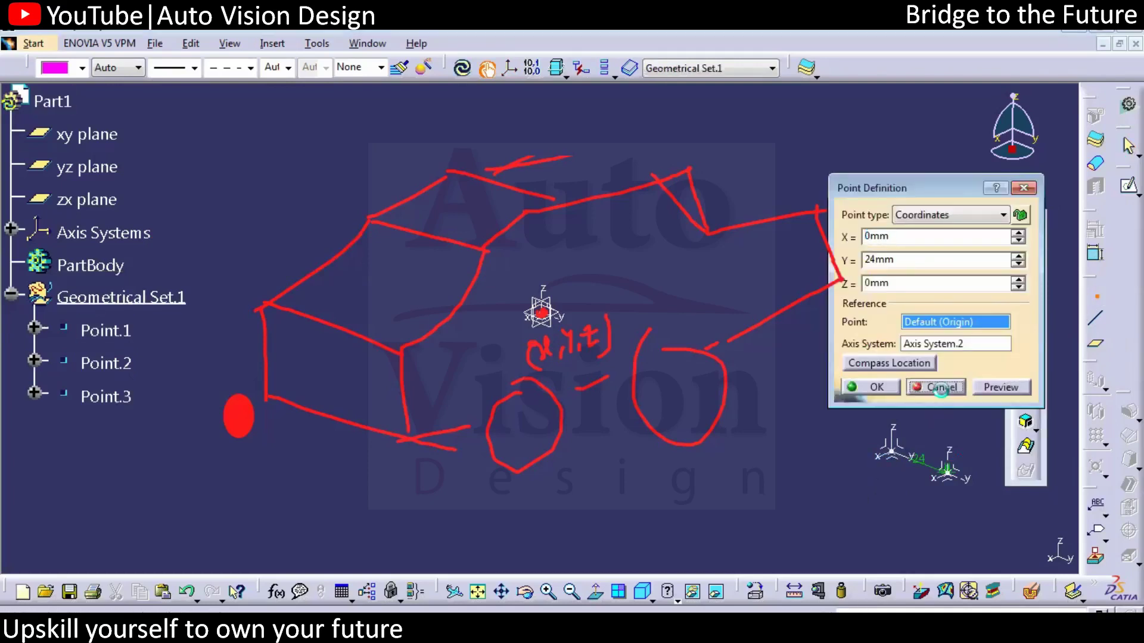
pyautogui.click(941, 387)
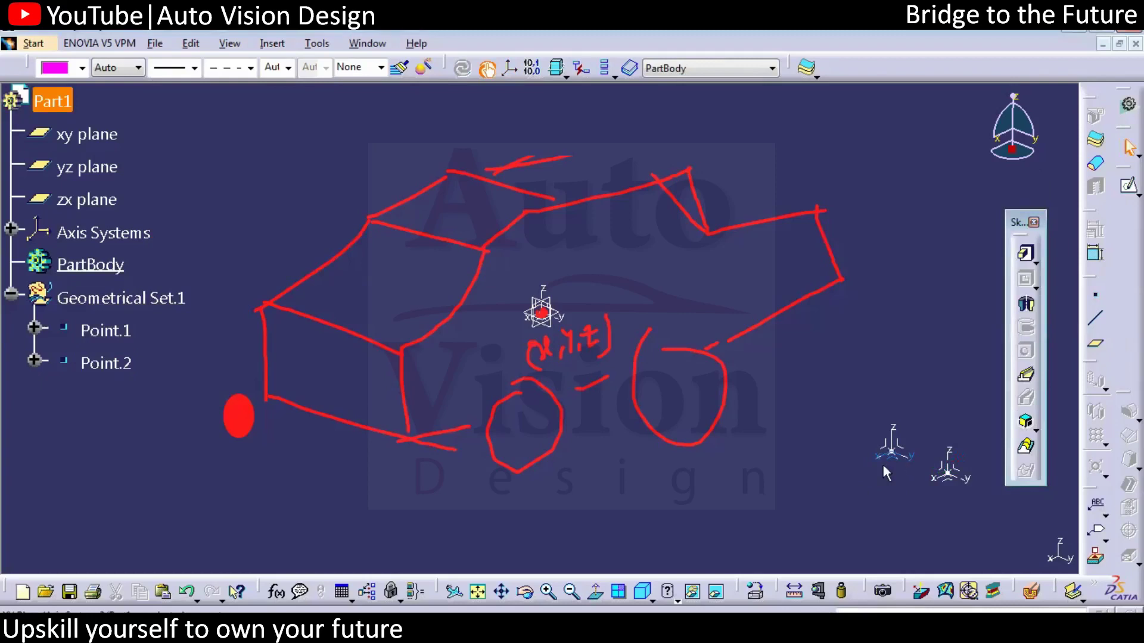
pyautogui.click(874, 486)
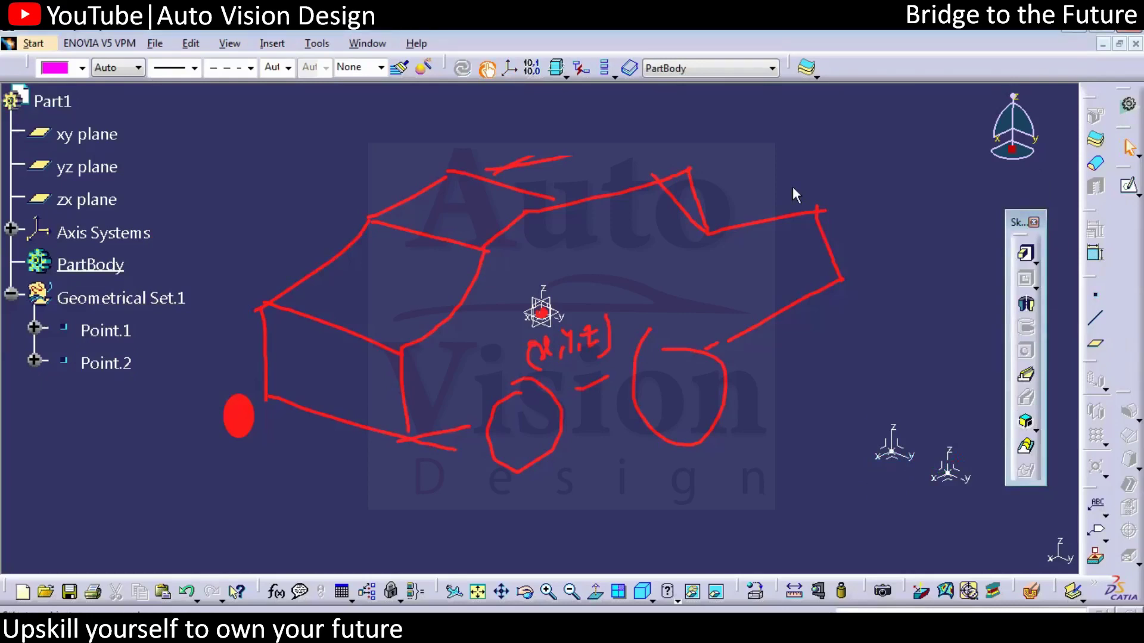
# Step: Expand the list of axis systems in the tree and set Axis System.1 as current
pyautogui.click(12, 230)
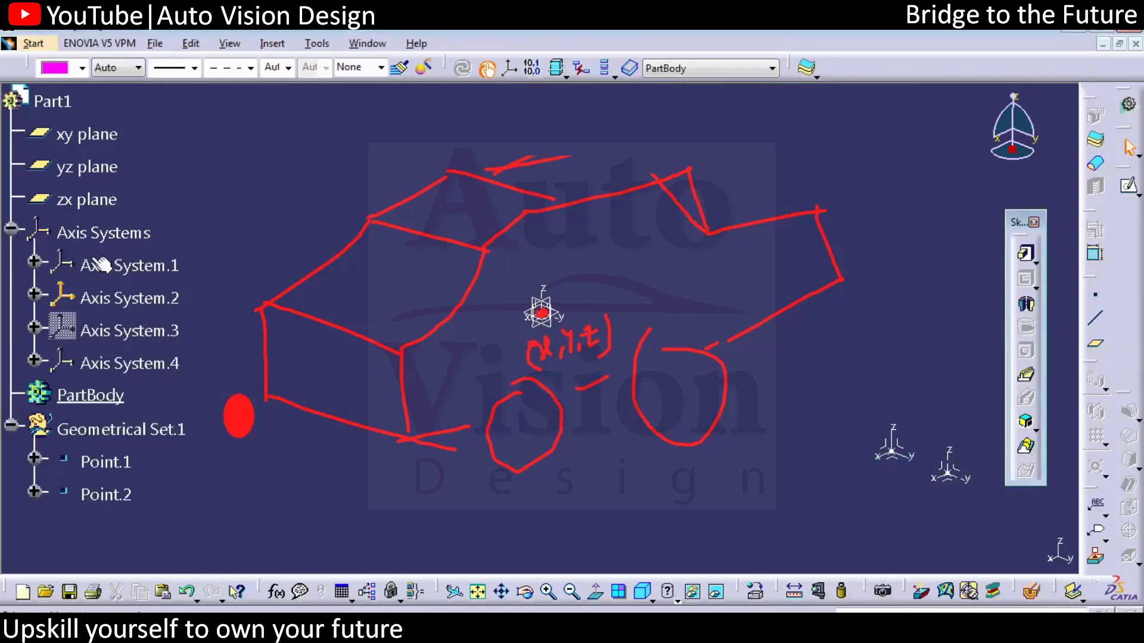
pyautogui.click(106, 262)
pyautogui.rightClick(108, 257)
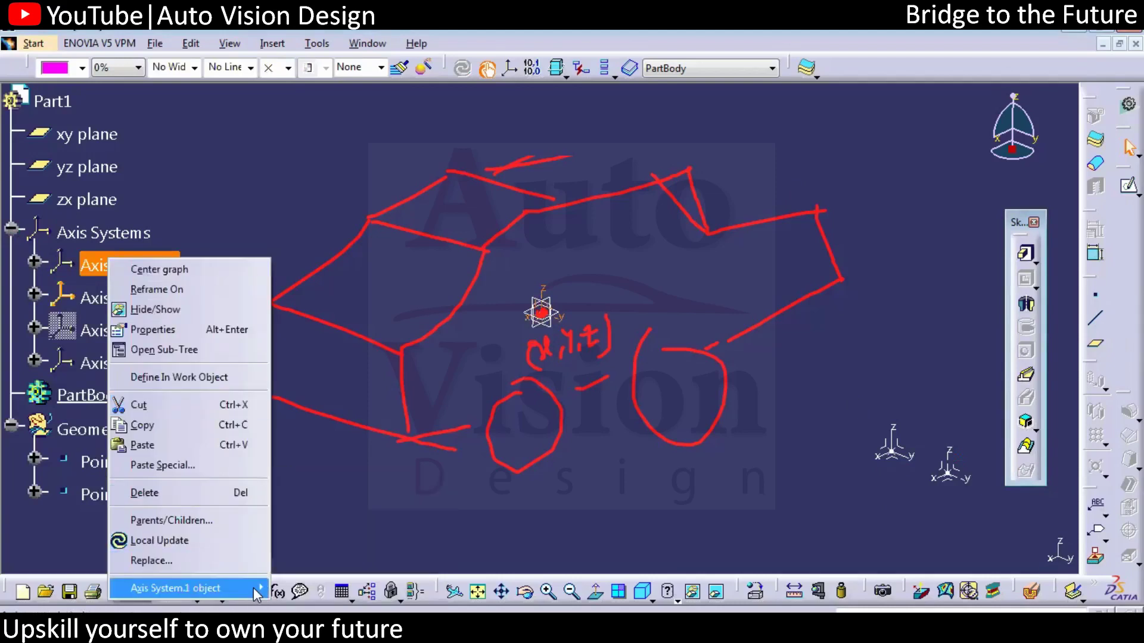
pyautogui.moveTo(260, 590)
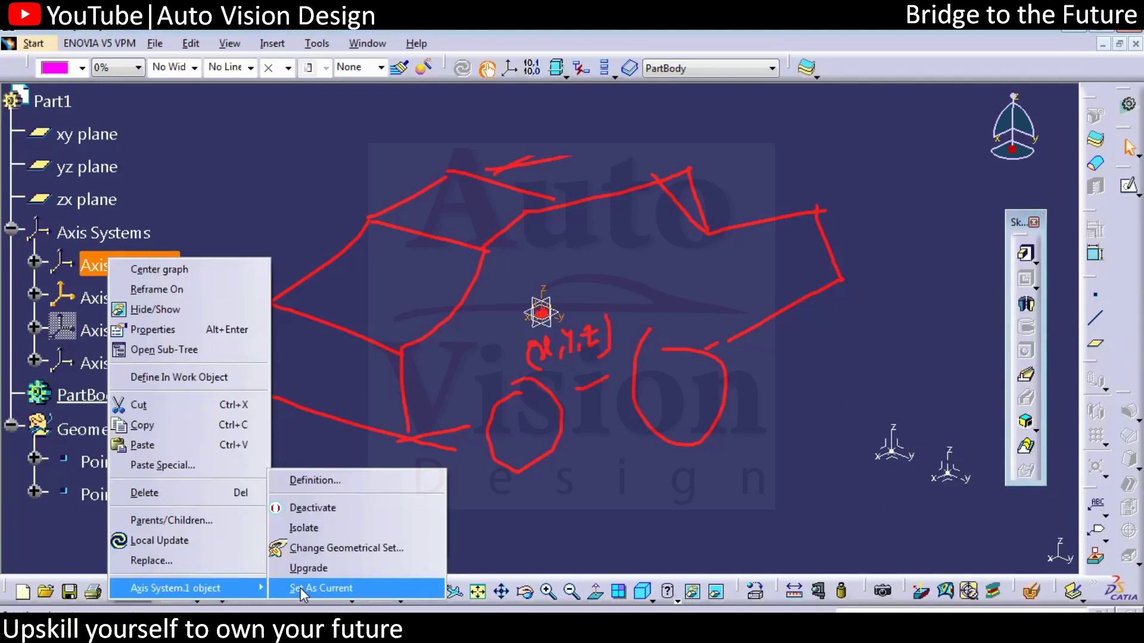
pyautogui.click(299, 587)
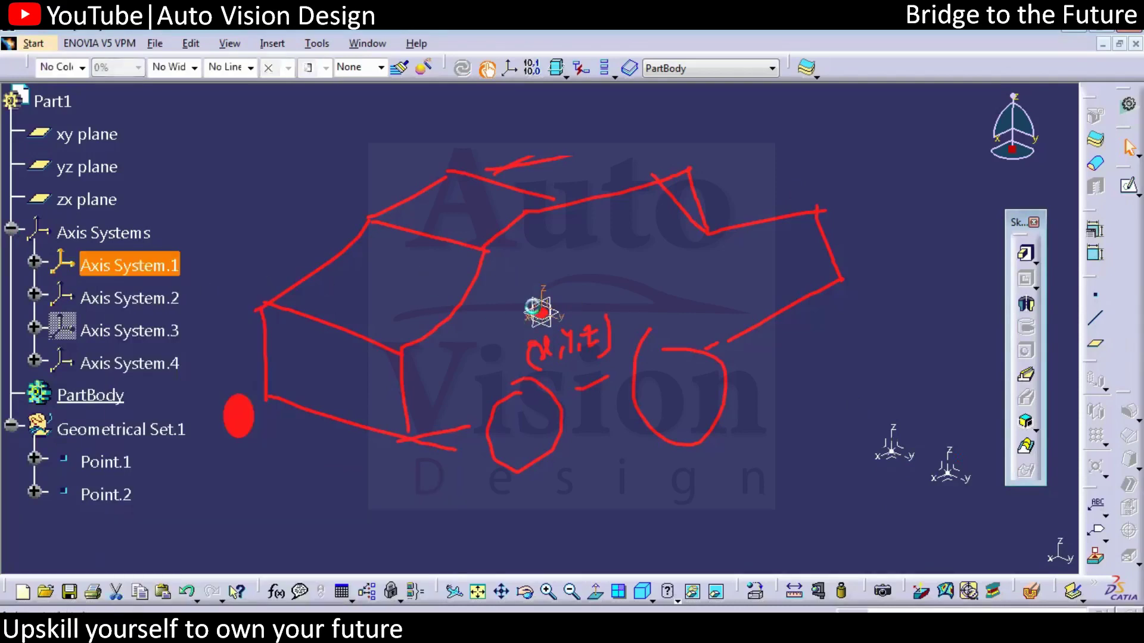
pyautogui.click(994, 364)
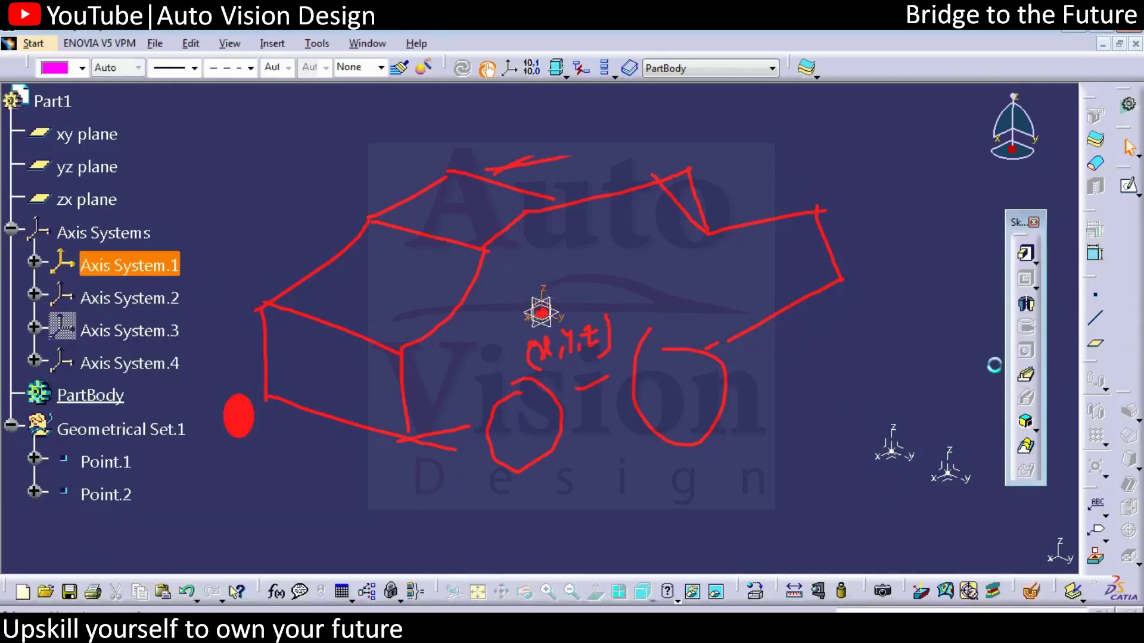
# Step: Create a coordinate point relative to Axis System.1 at X 50 mm, Y 0 mm, Z 0 mm, previewing it first
pyautogui.click(1095, 296)
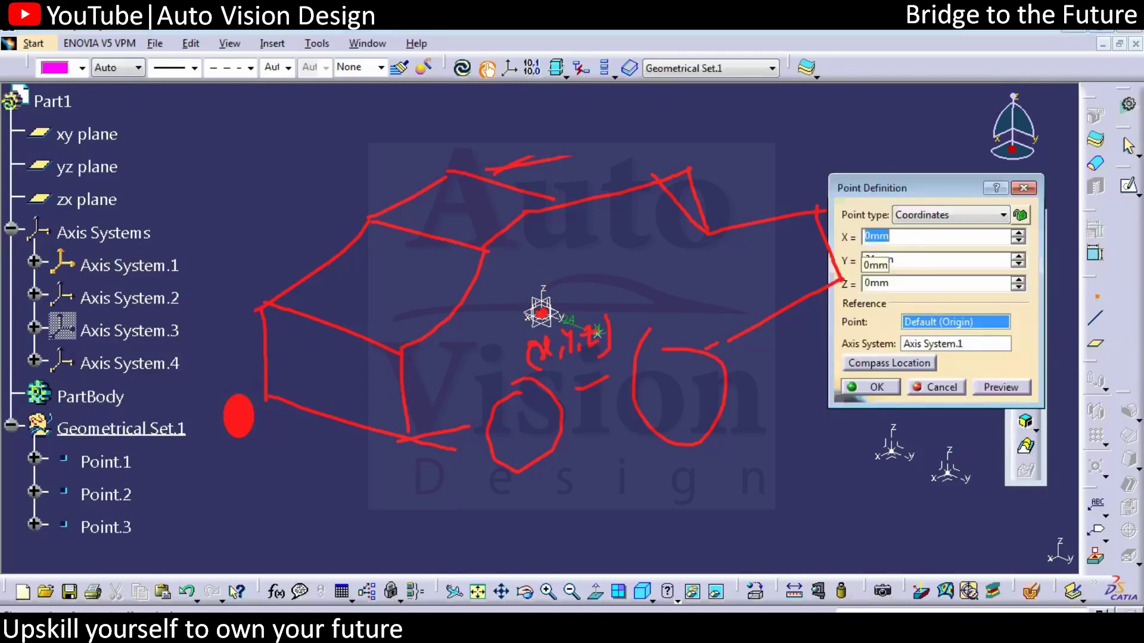
pyautogui.write('50')
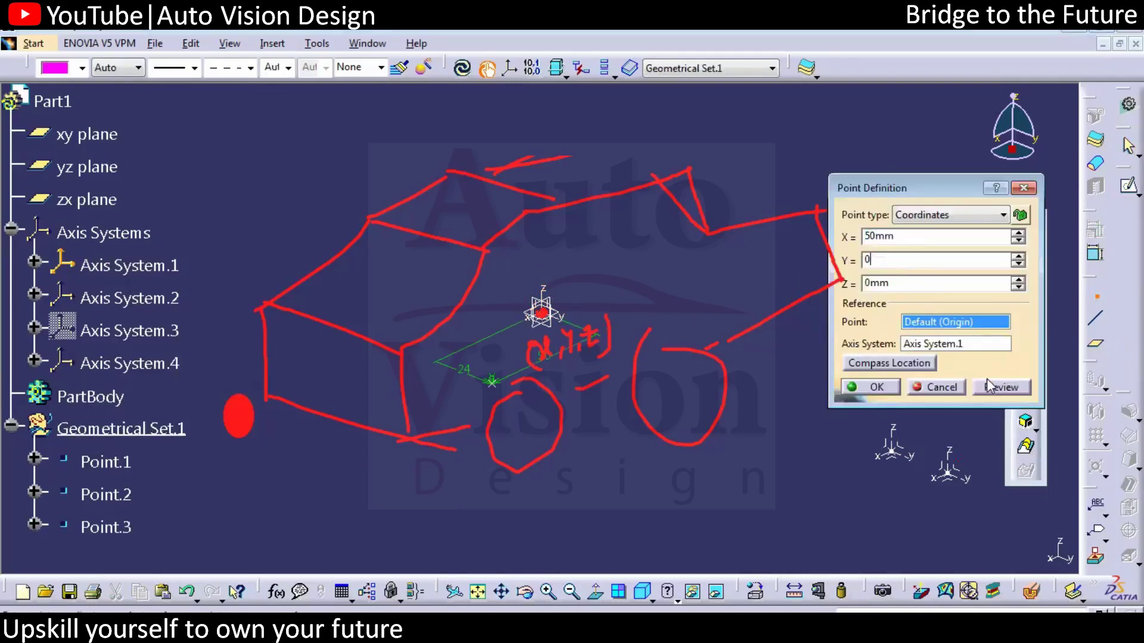
pyautogui.click(1001, 387)
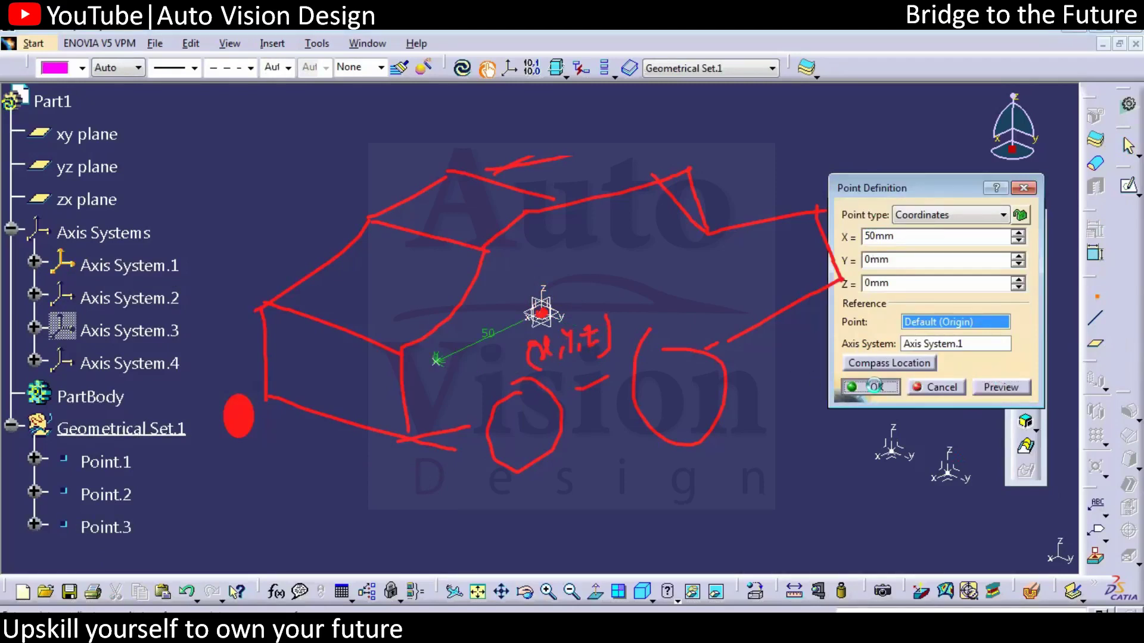
pyautogui.click(873, 387)
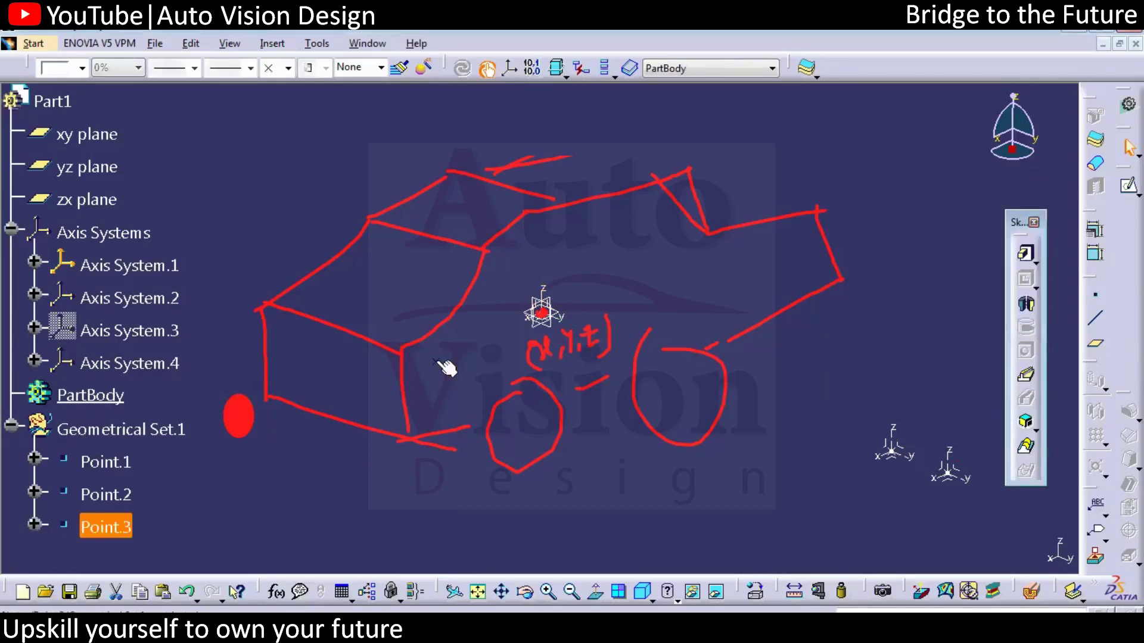
pyautogui.click(154, 274)
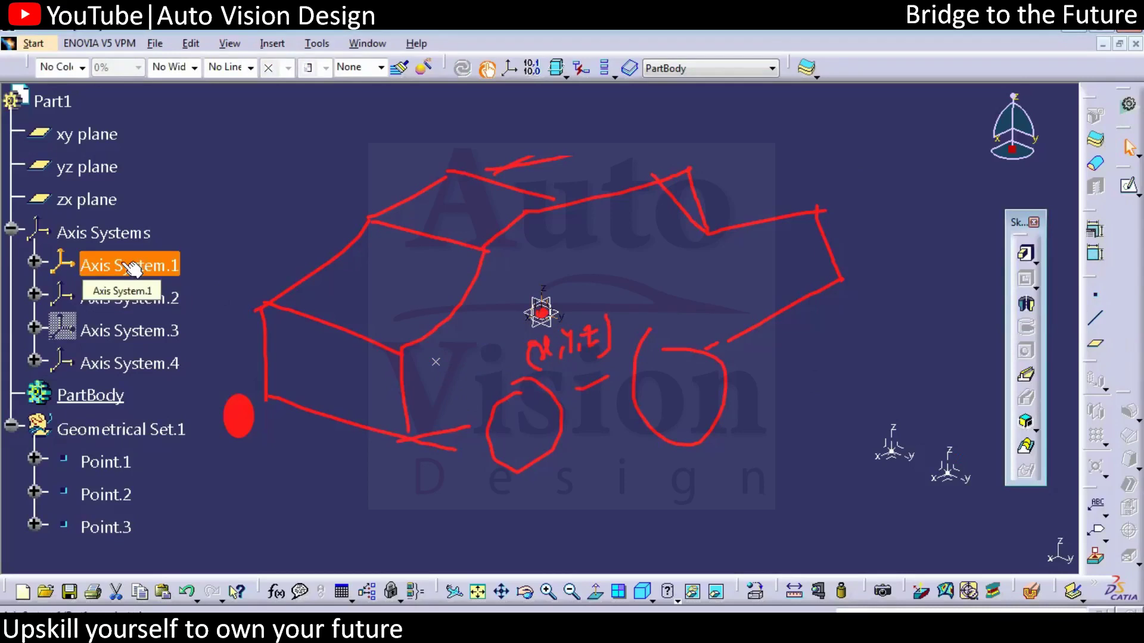
pyautogui.click(436, 361)
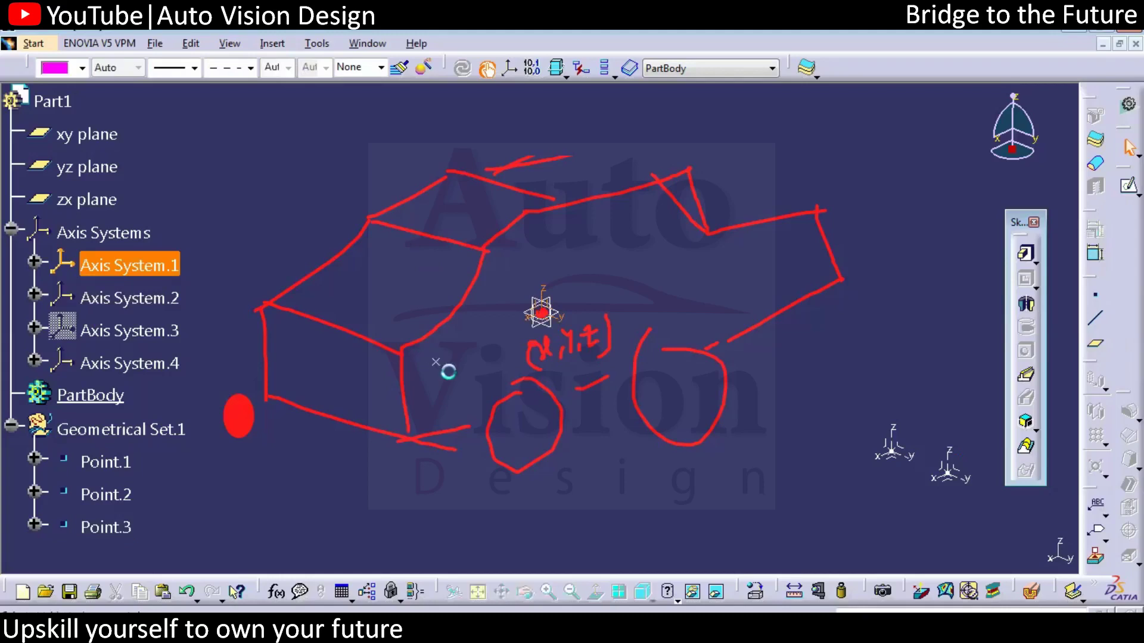
pyautogui.moveTo(838, 383); pyautogui.dragTo(917, 505)
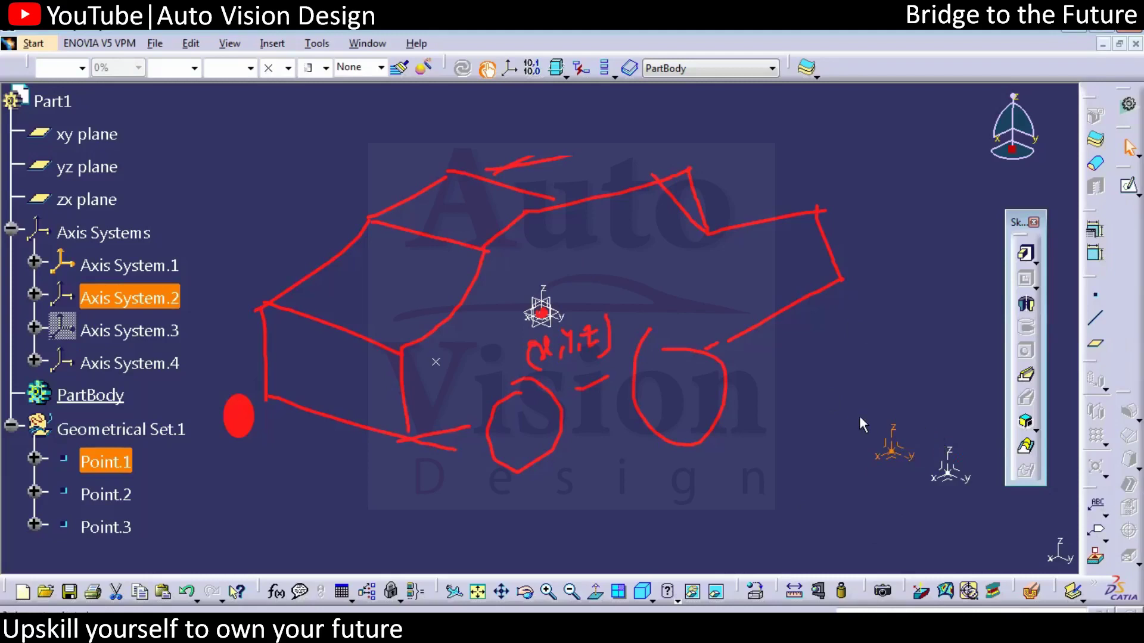
pyautogui.click(834, 398)
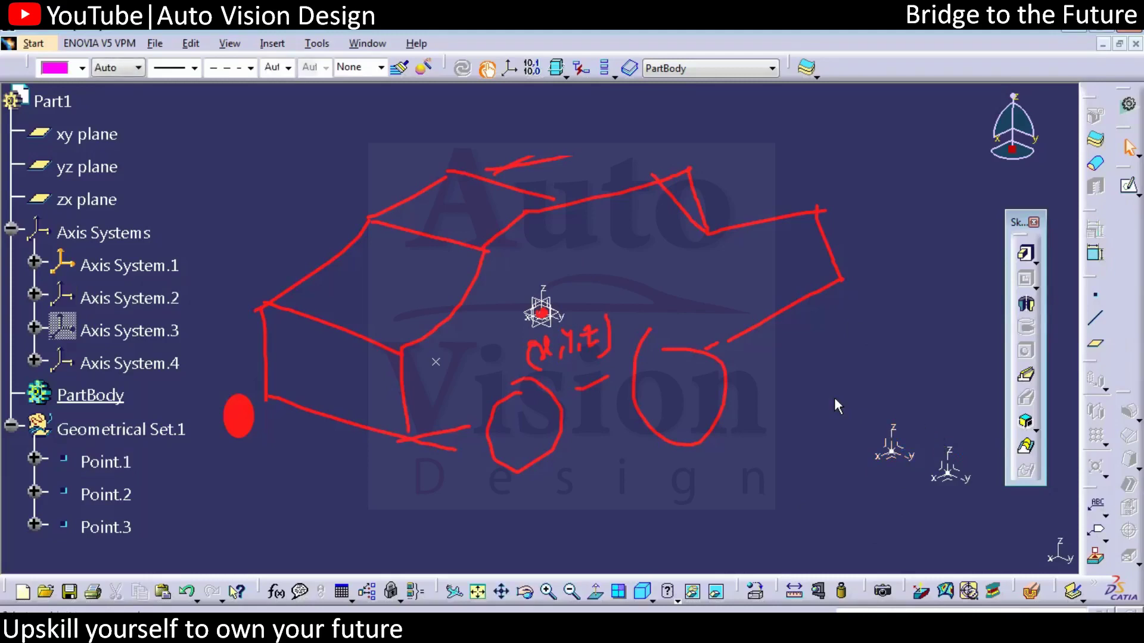
# Step: Start inserting another Standard axis system in the part
pyautogui.click(272, 43)
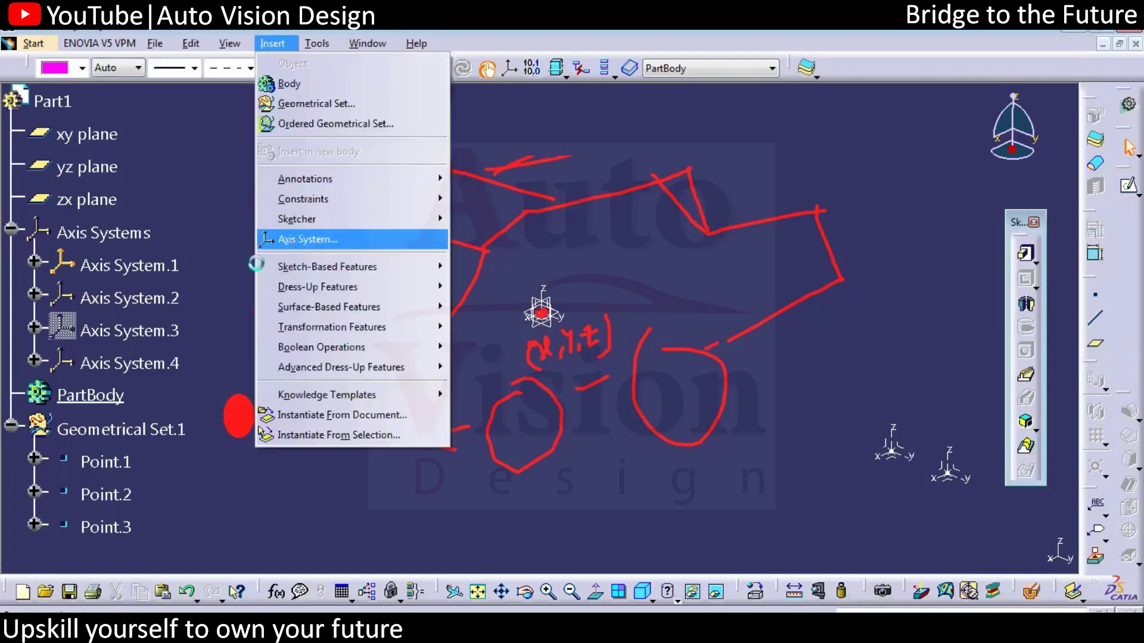
pyautogui.click(291, 240)
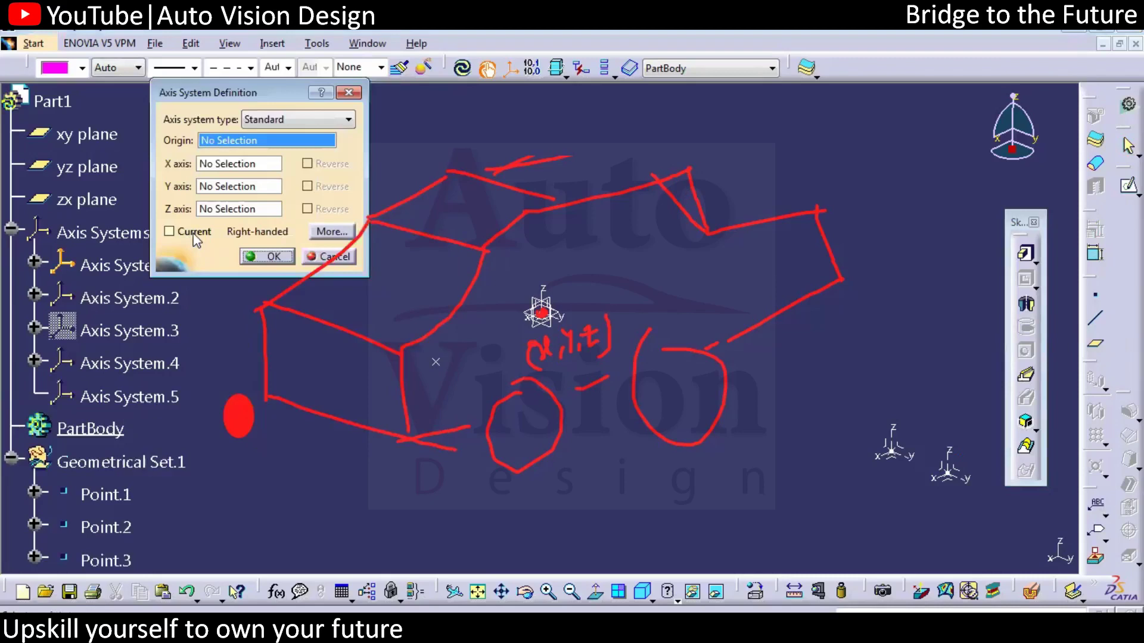